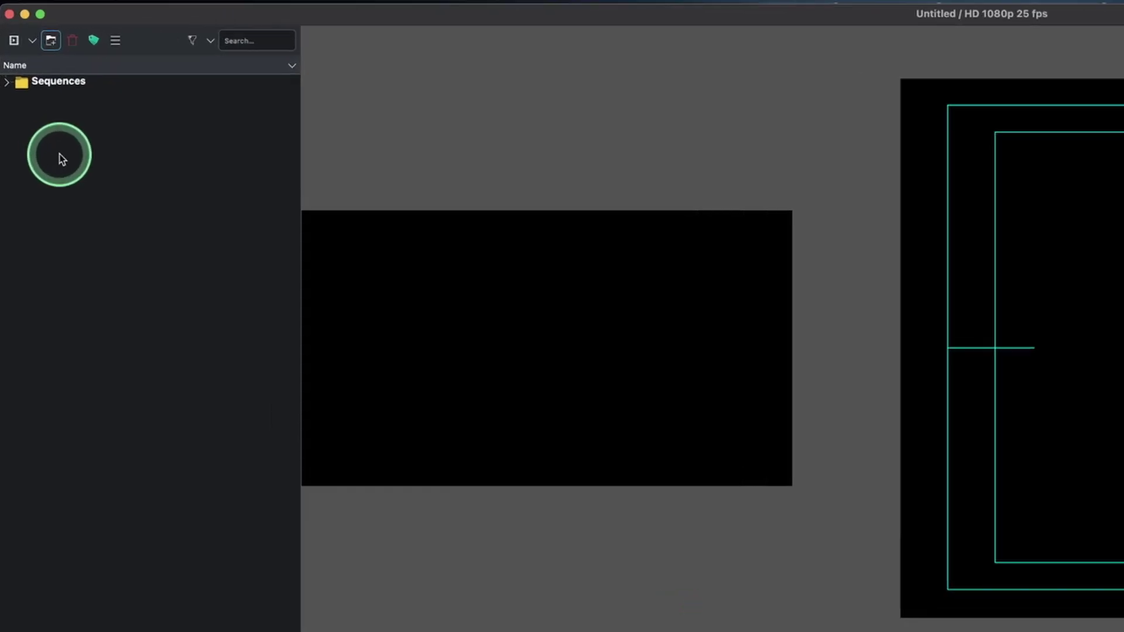
Add a pink color clip to the project bin
right_click(35, 100)
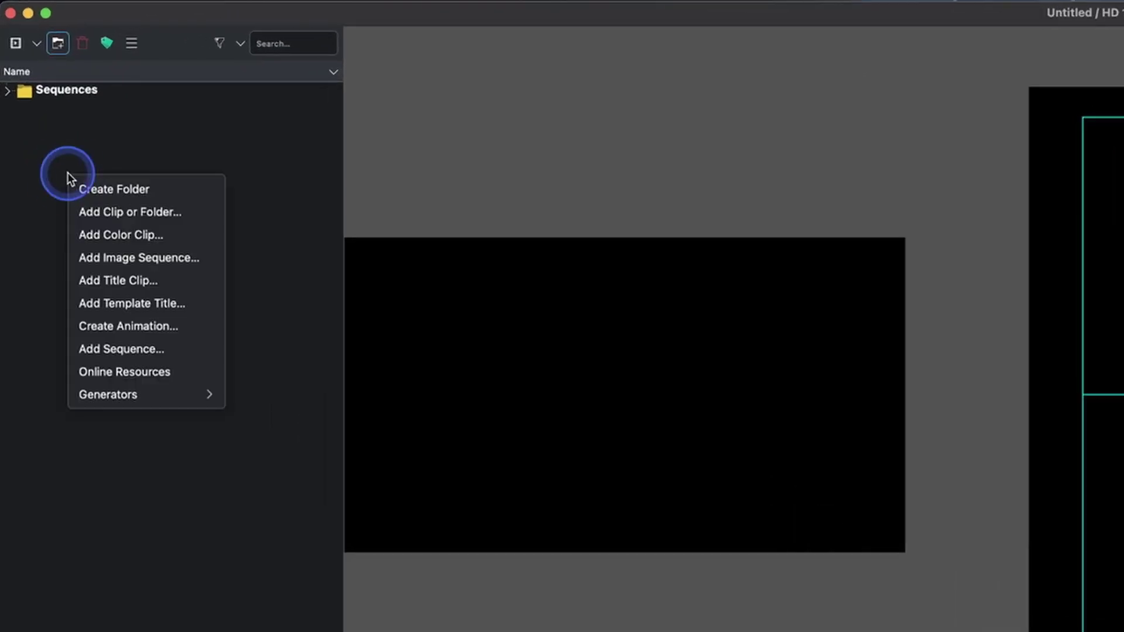
click(108, 234)
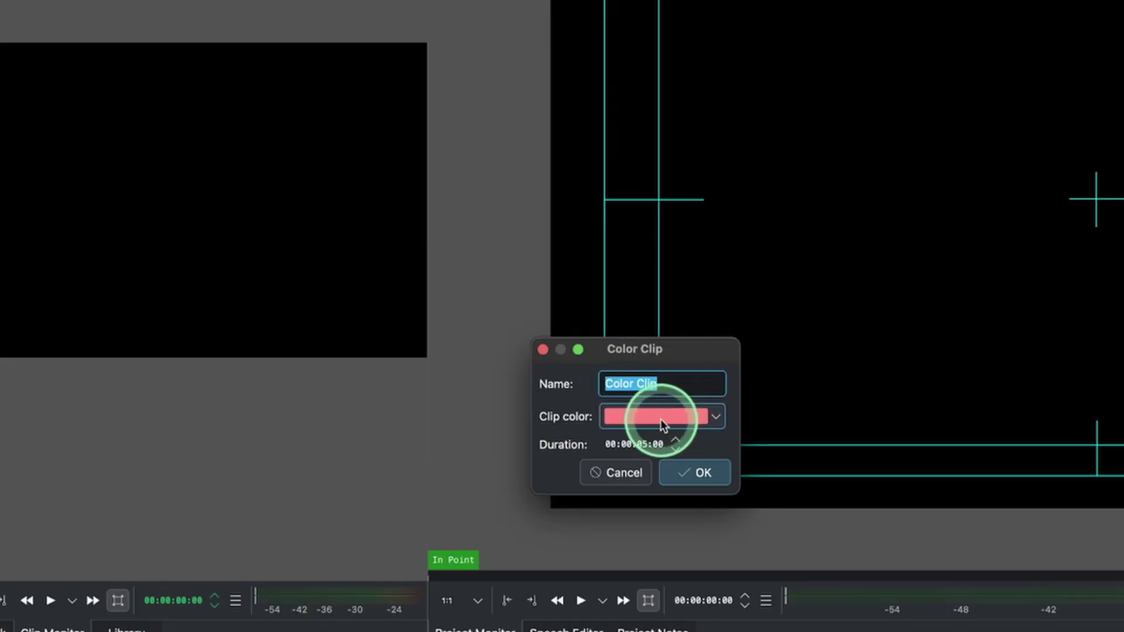
click(663, 420)
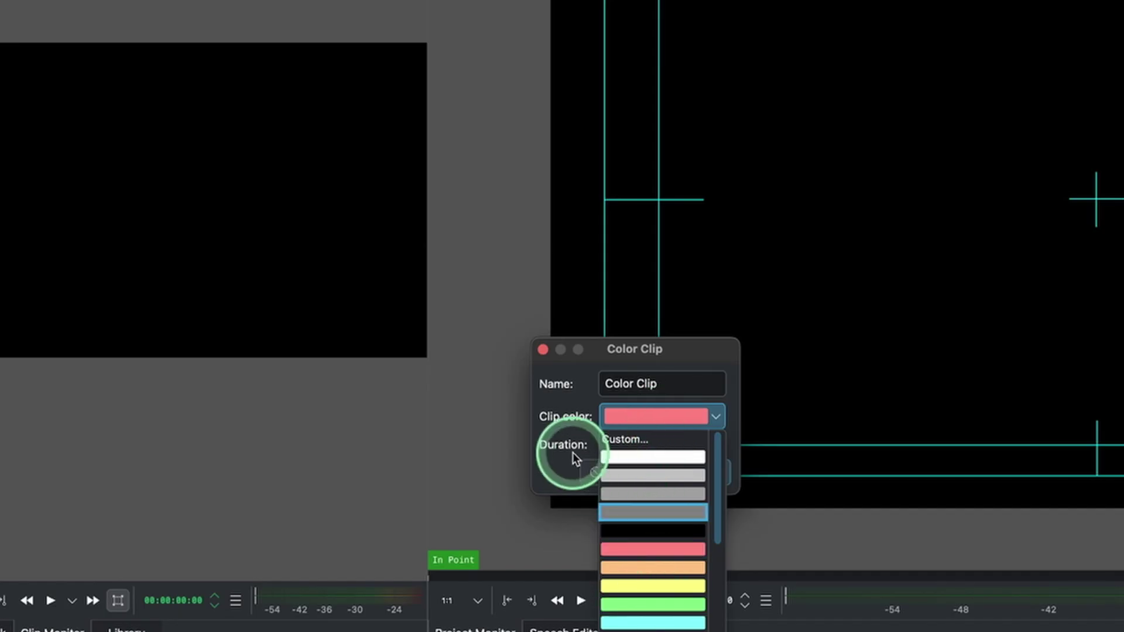
click(637, 512)
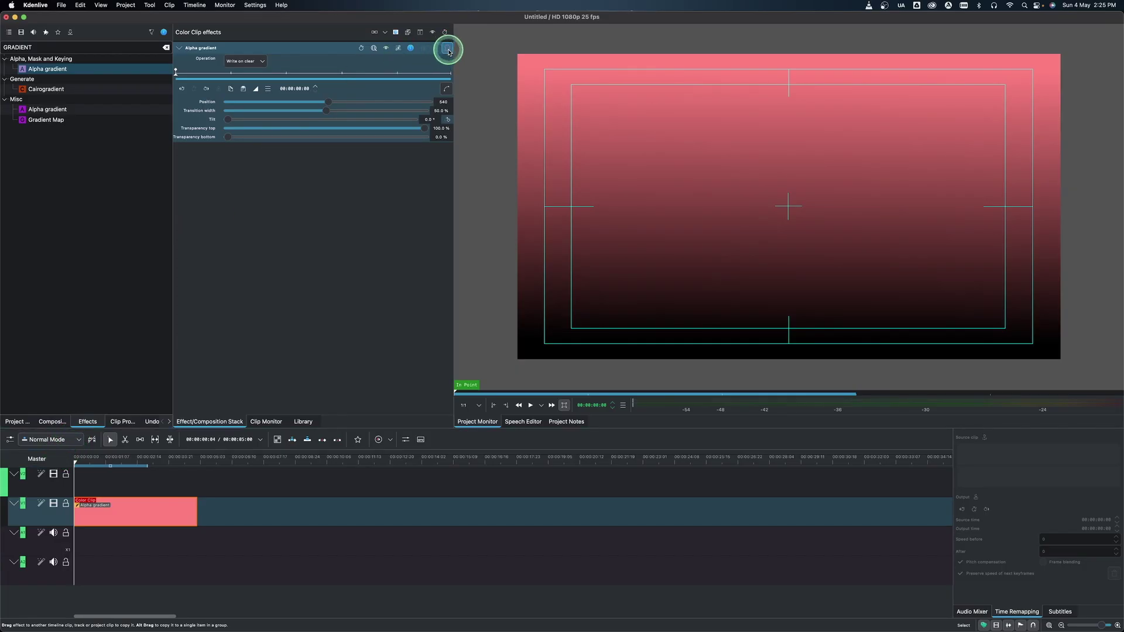
Remove the Alpha gradient effect and delete the color clip from the project
click(448, 49)
click(21, 421)
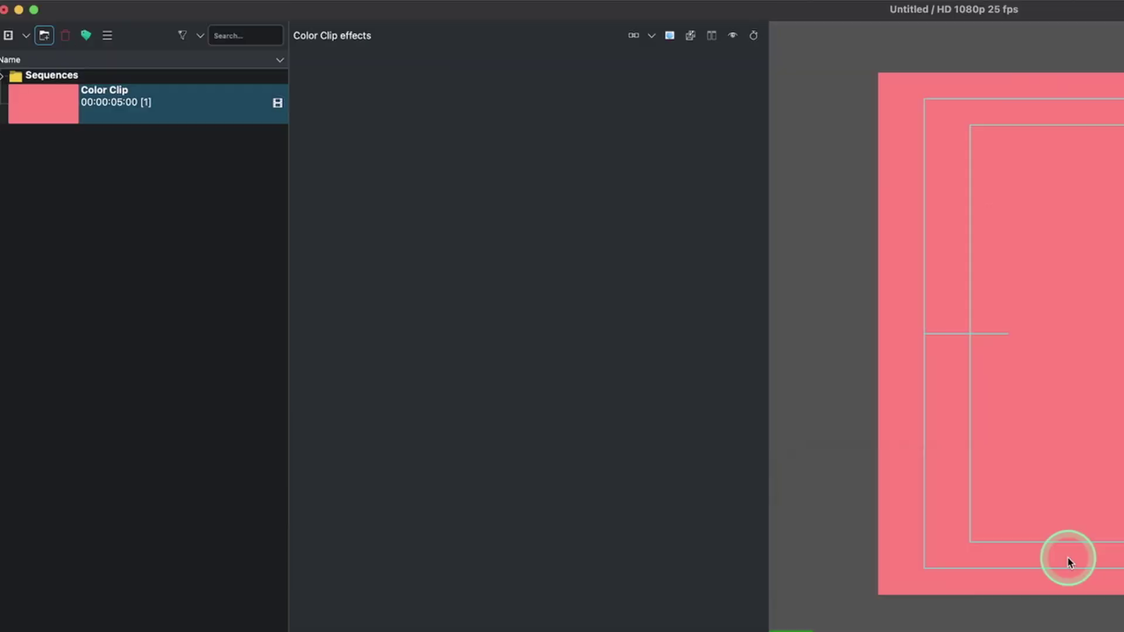
key(Delete)
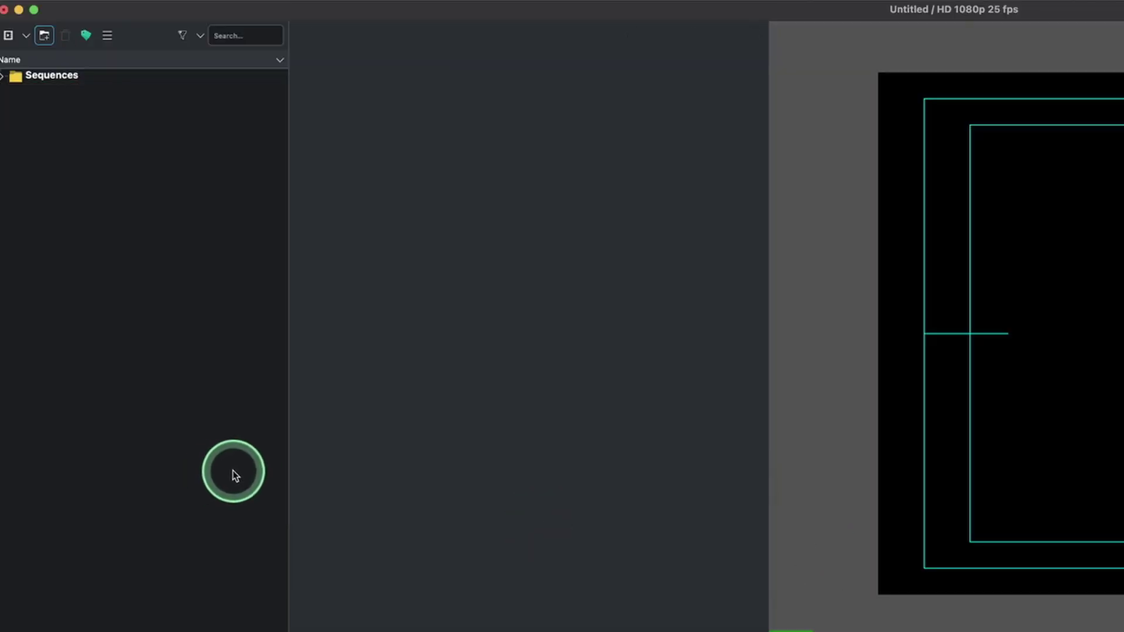
Start a new title clip and toggle its canvas background display off and back on
right_click(61, 158)
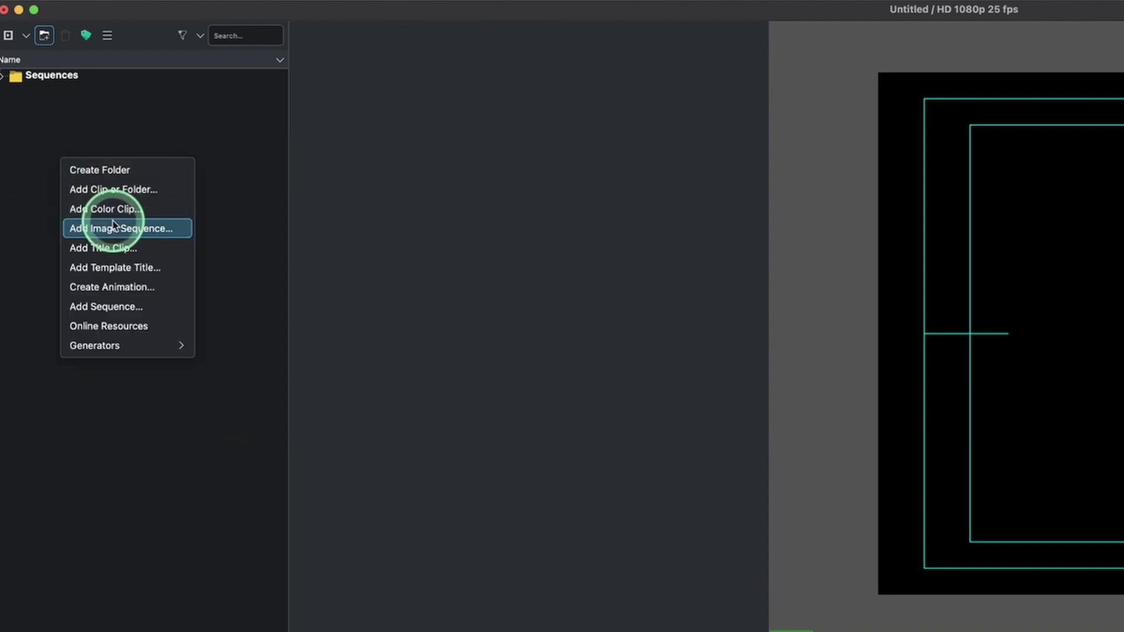
click(107, 253)
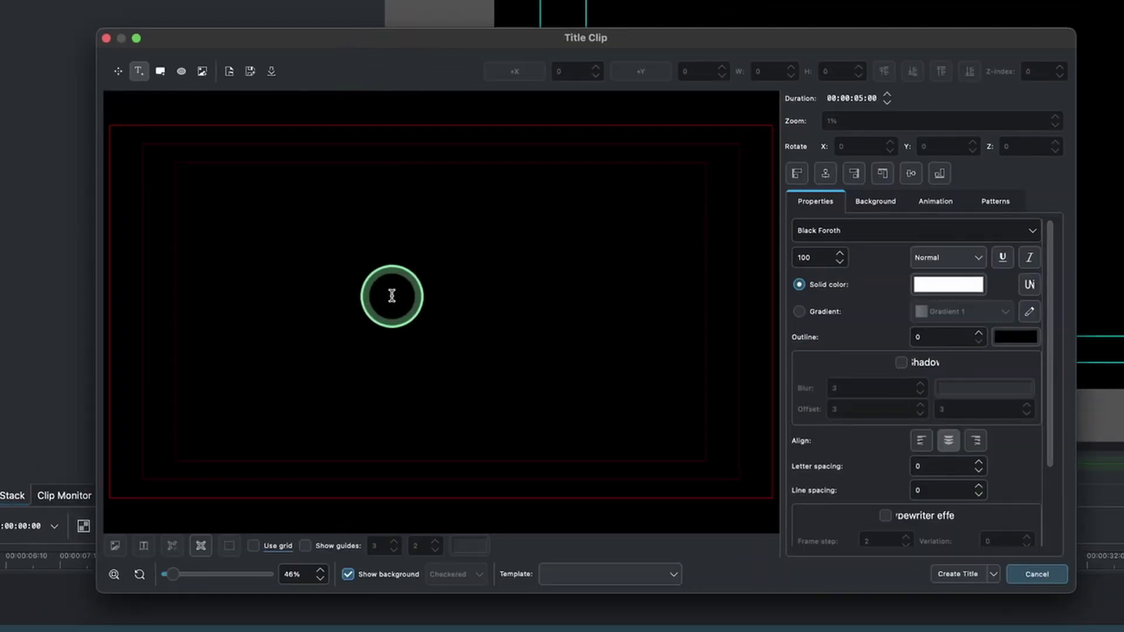
drag(369, 43, 316, 18)
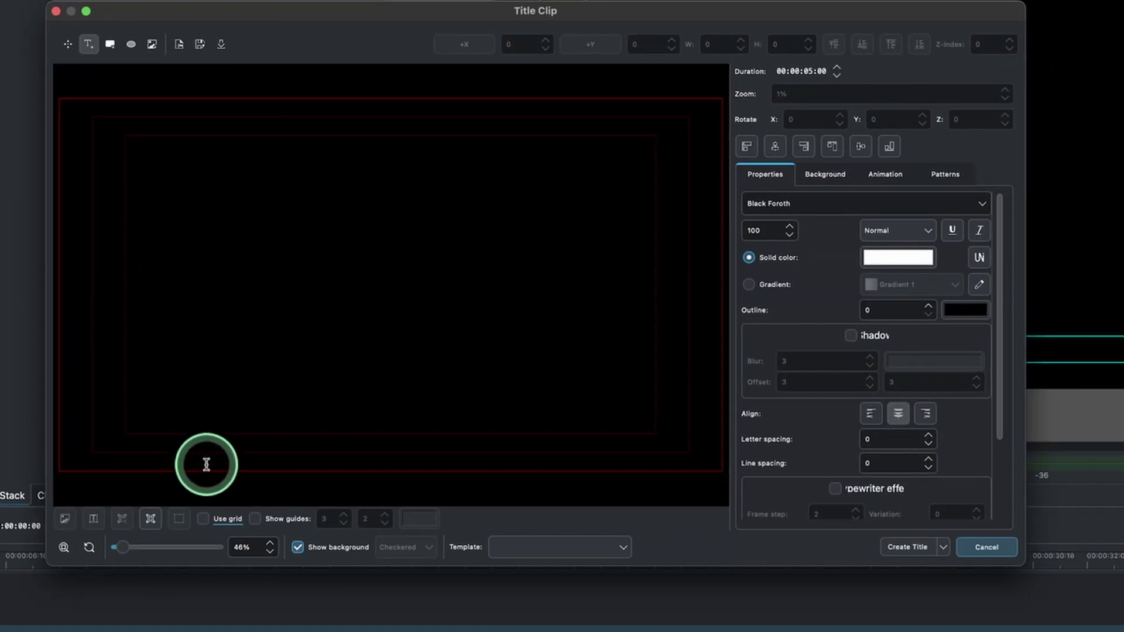
click(298, 548)
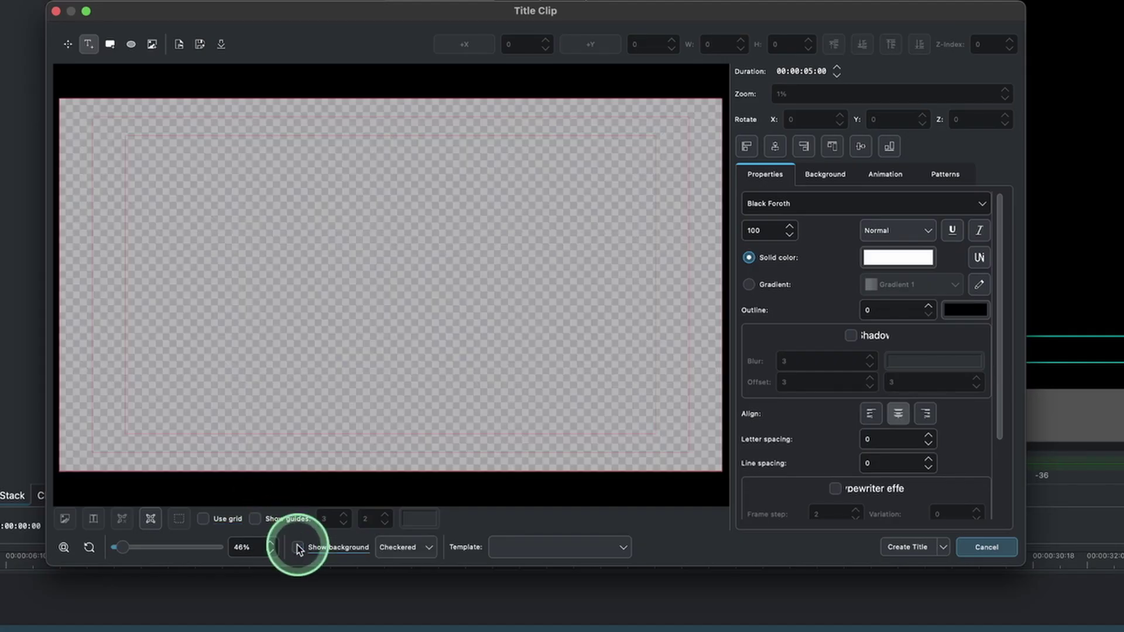
click(298, 548)
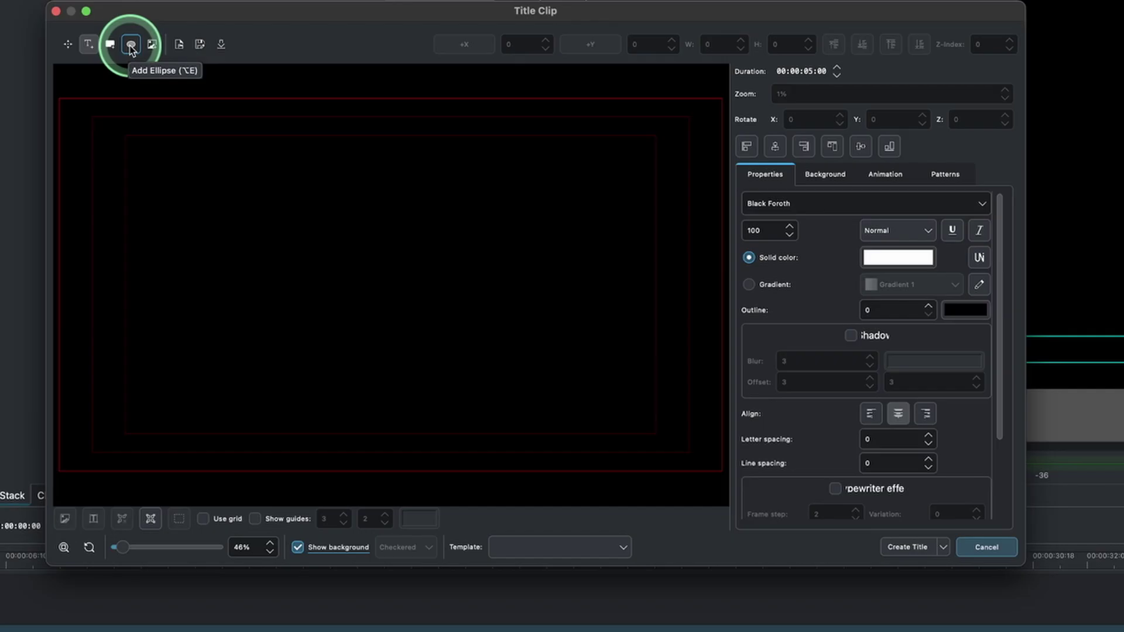
Draw a green rectangle of about 2045 × 1194 that covers the entire title frame
click(111, 47)
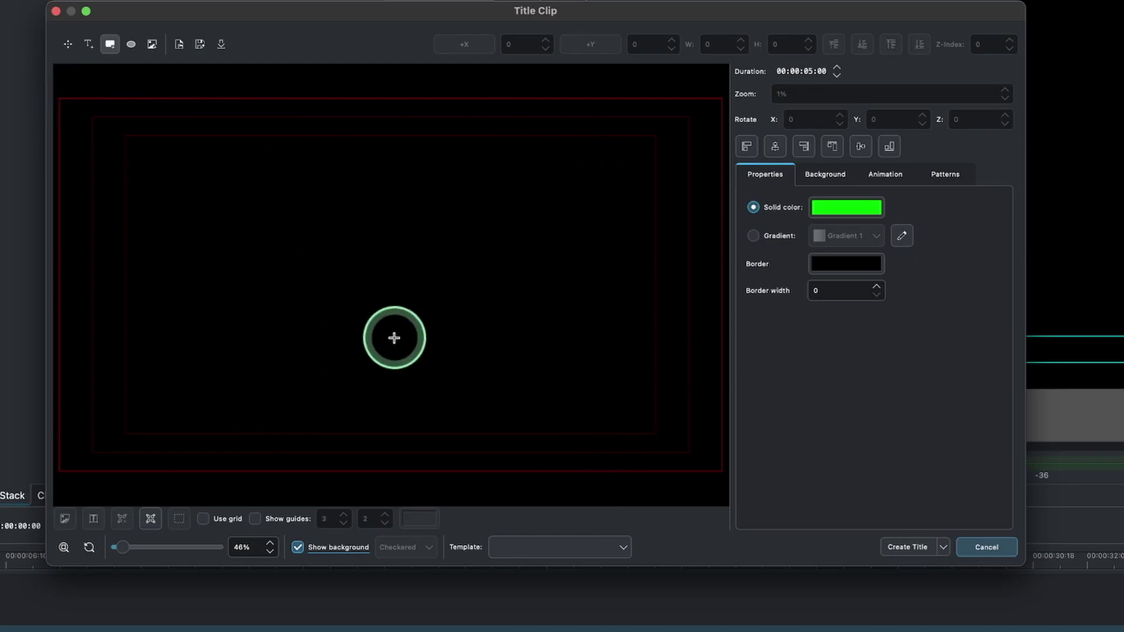
click(271, 553)
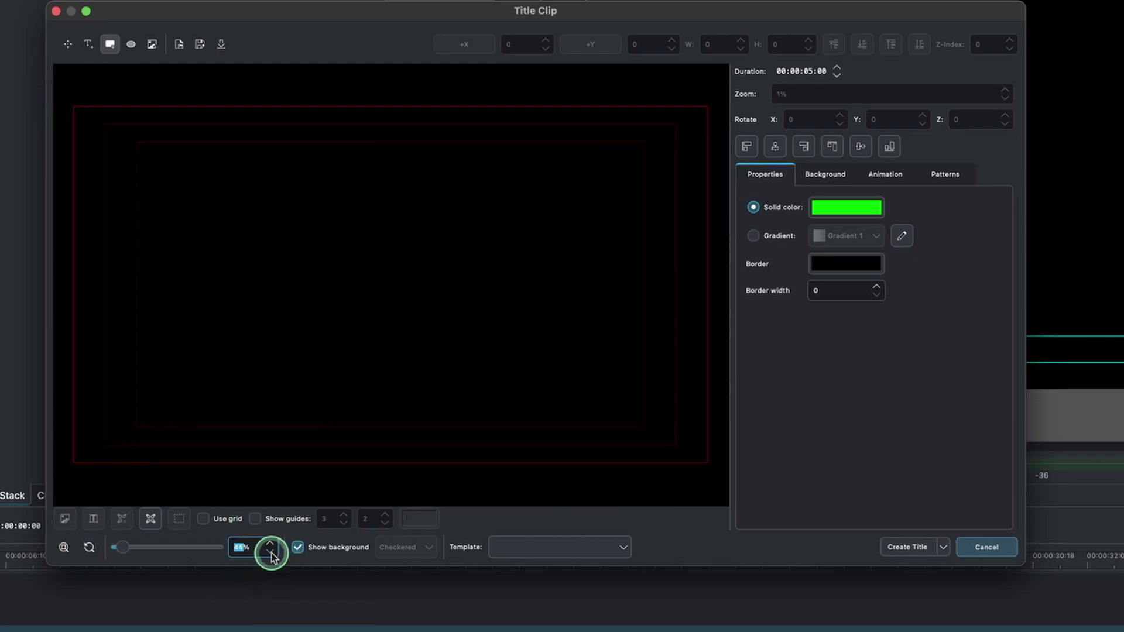
click(271, 553)
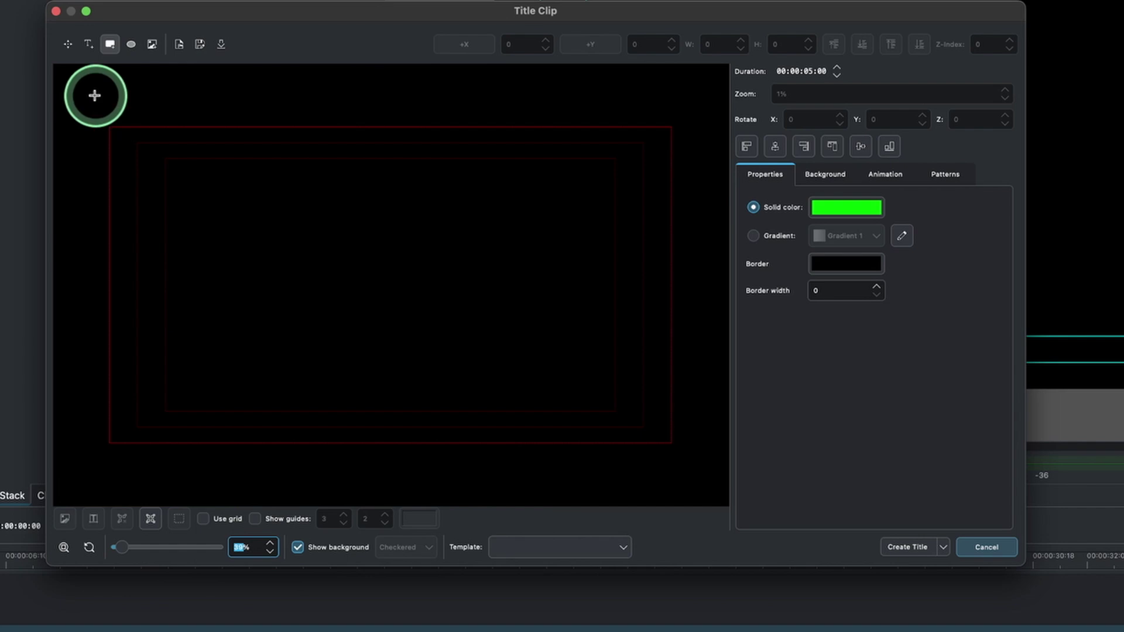
drag(100, 121, 683, 456)
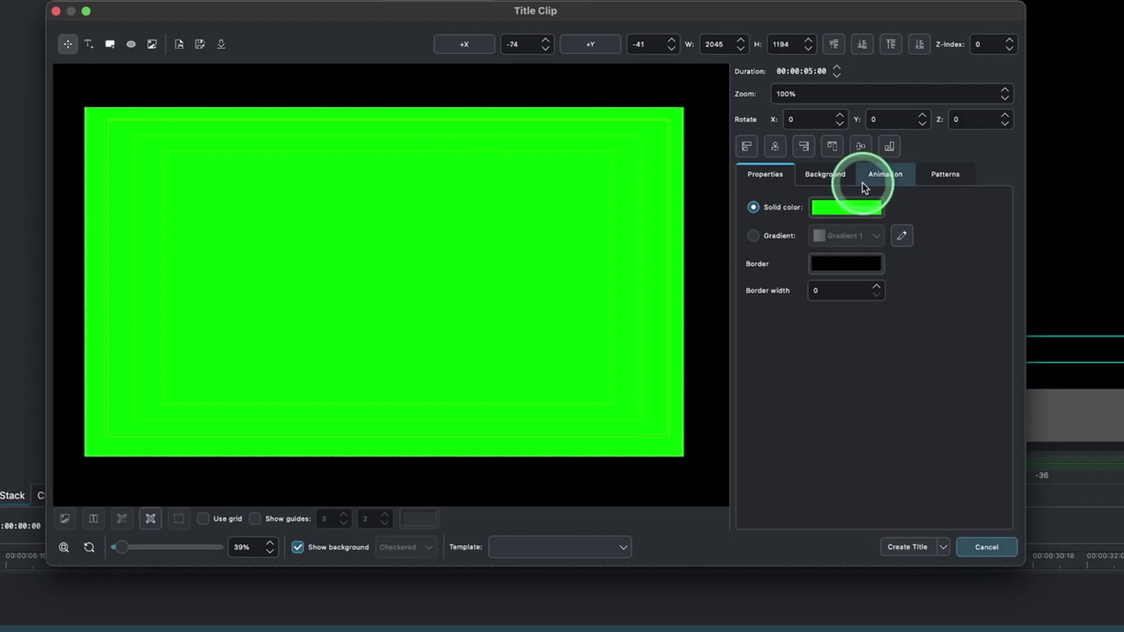
Switch the rectangle's fill from solid color to gradient and choose Gradient 2
click(840, 214)
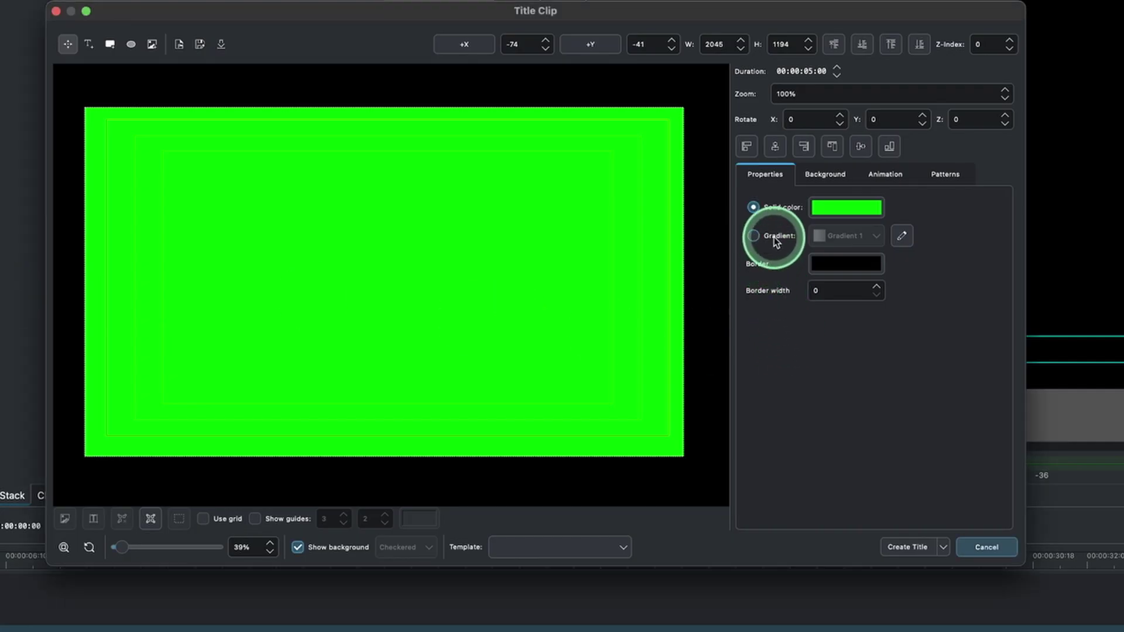
click(754, 236)
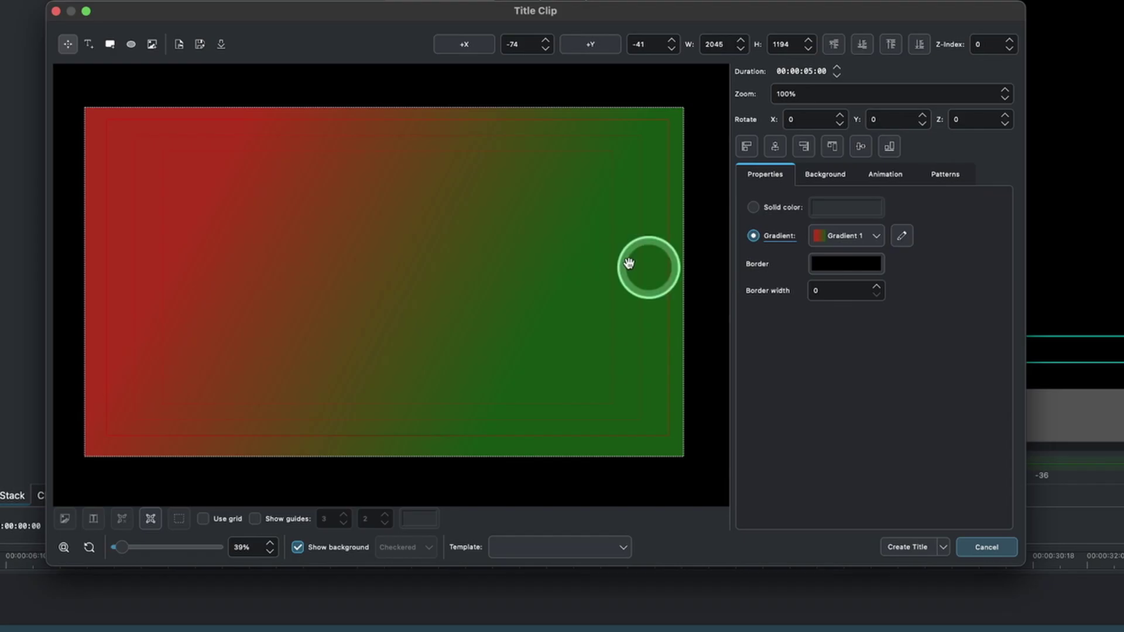
click(872, 237)
click(846, 287)
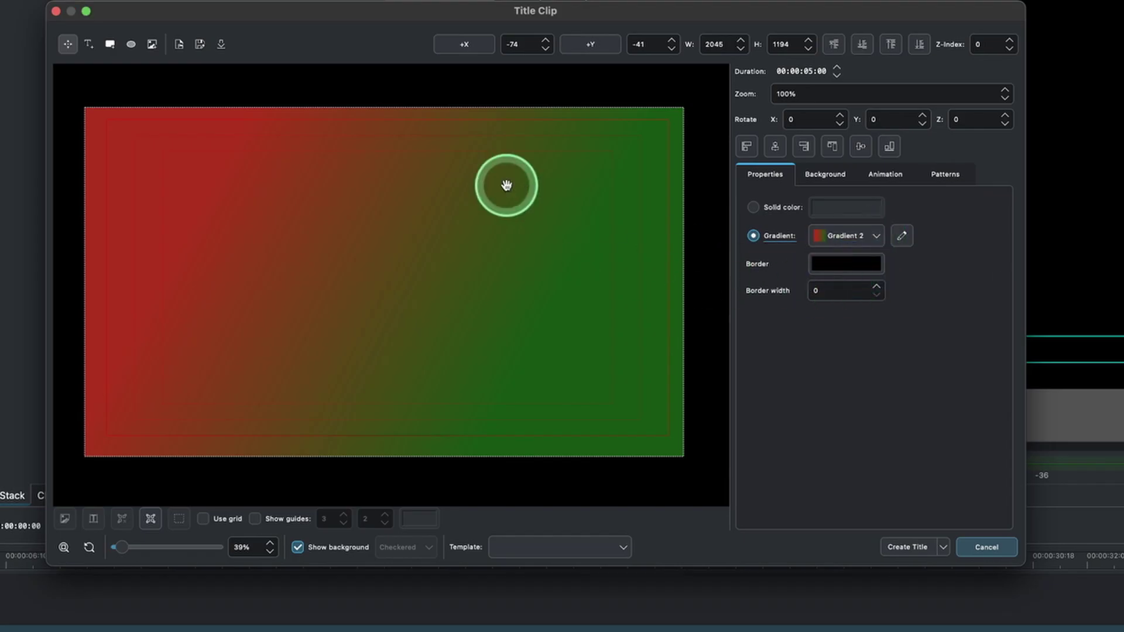
Edit the gradient list: delete Gradient 2, add a new gradient in its place, and select it
click(903, 237)
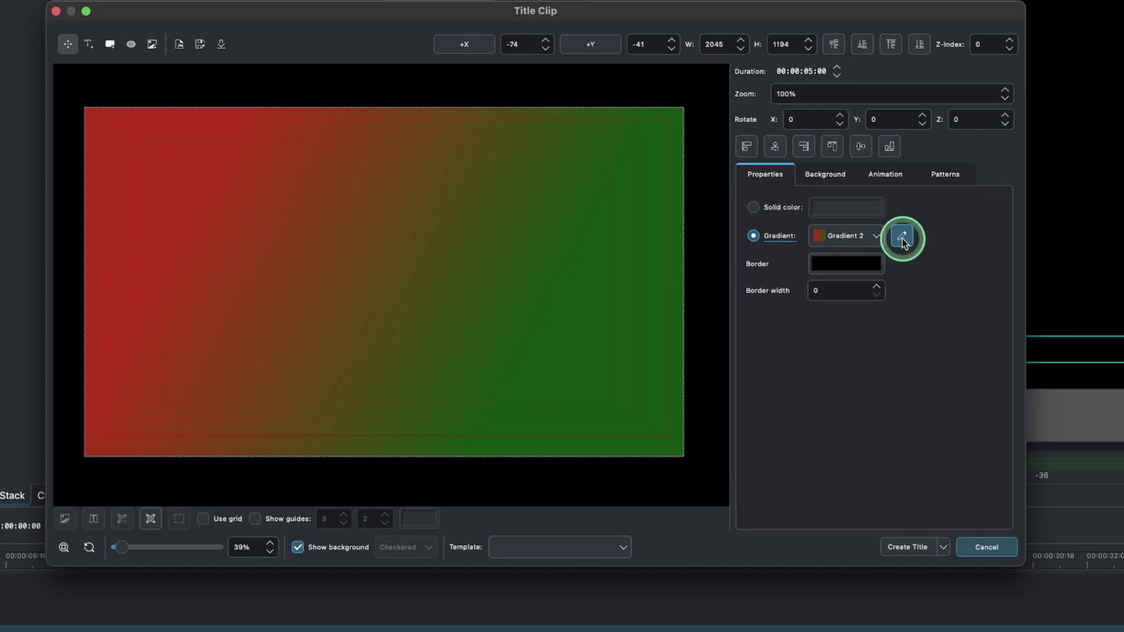
drag(570, 103, 813, 134)
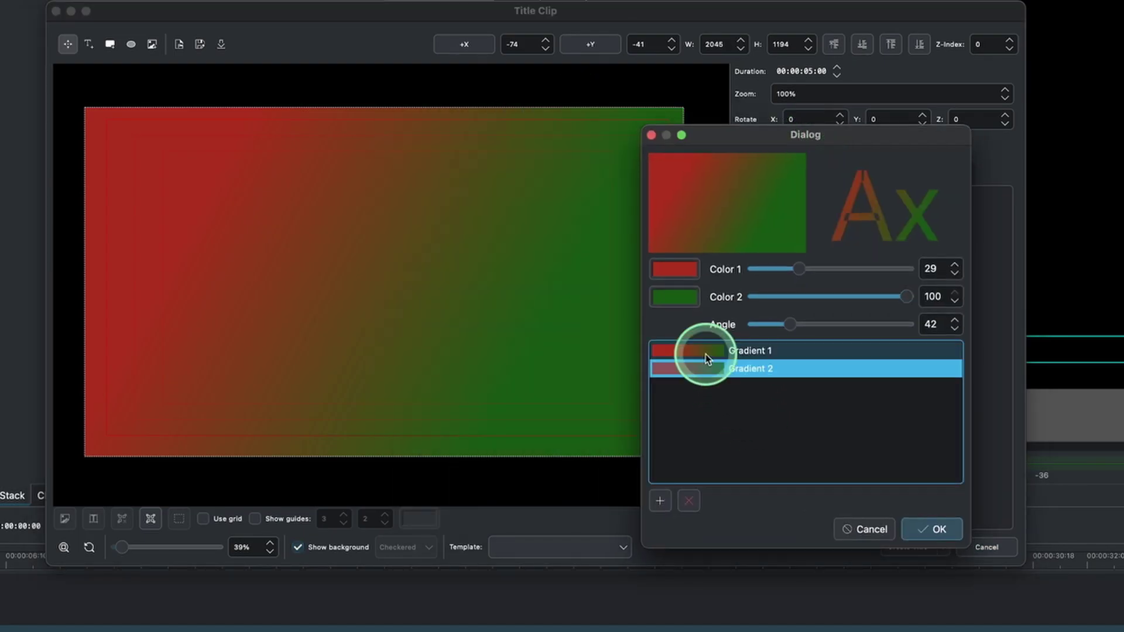
click(696, 506)
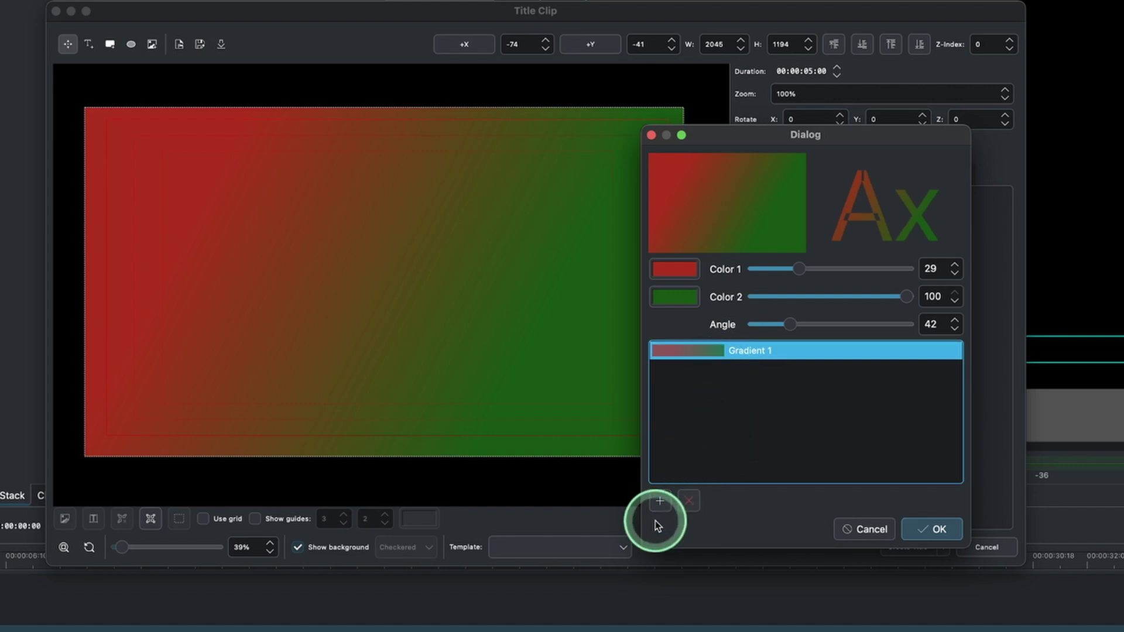
click(659, 502)
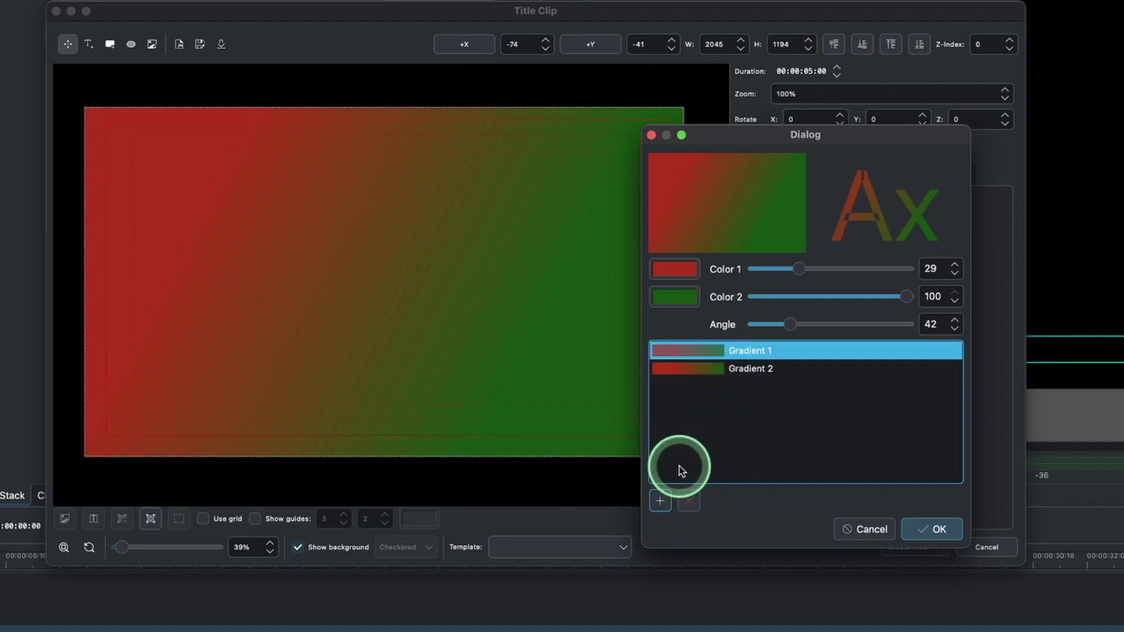
click(709, 374)
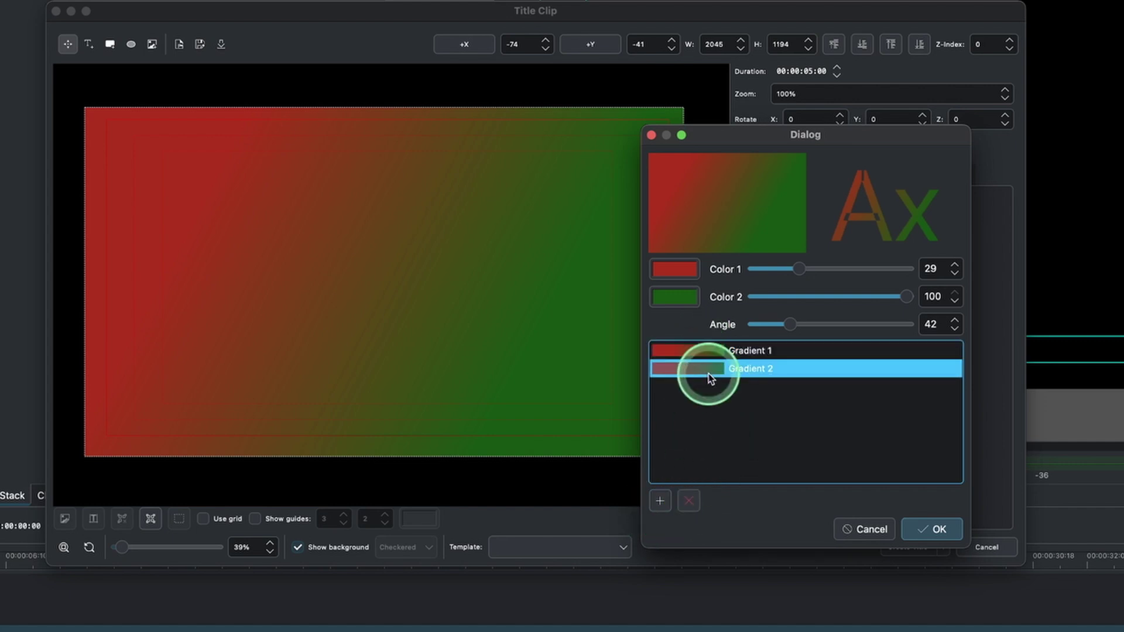
Set Gradient 2's Color 1 to dark blue at position 34 and Color 2 to magenta at position 90
click(680, 272)
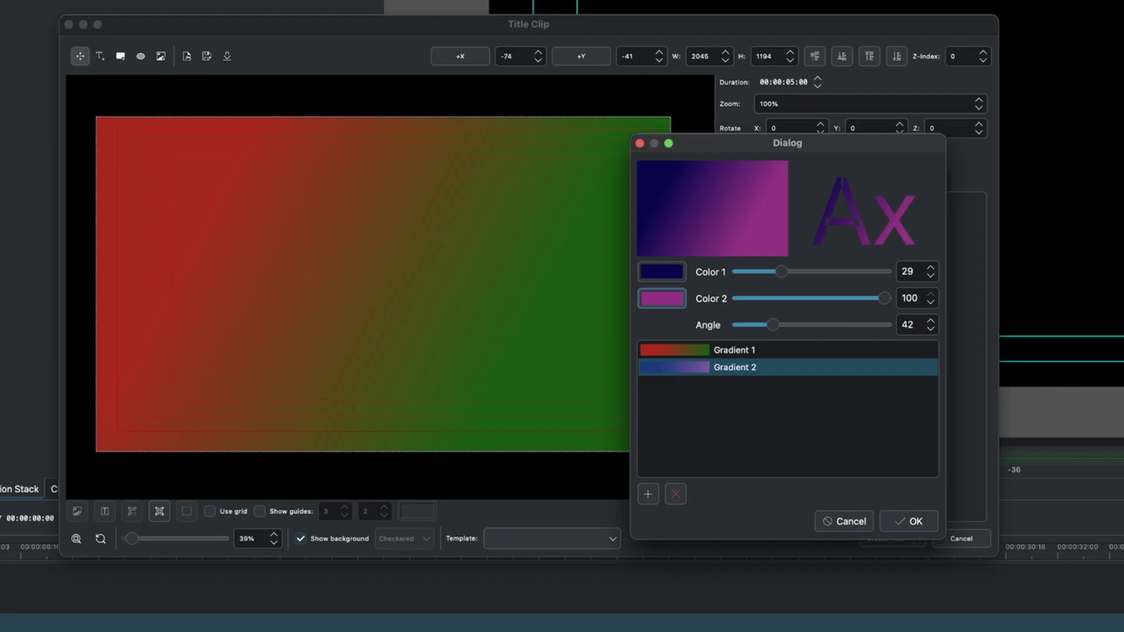
click(644, 261)
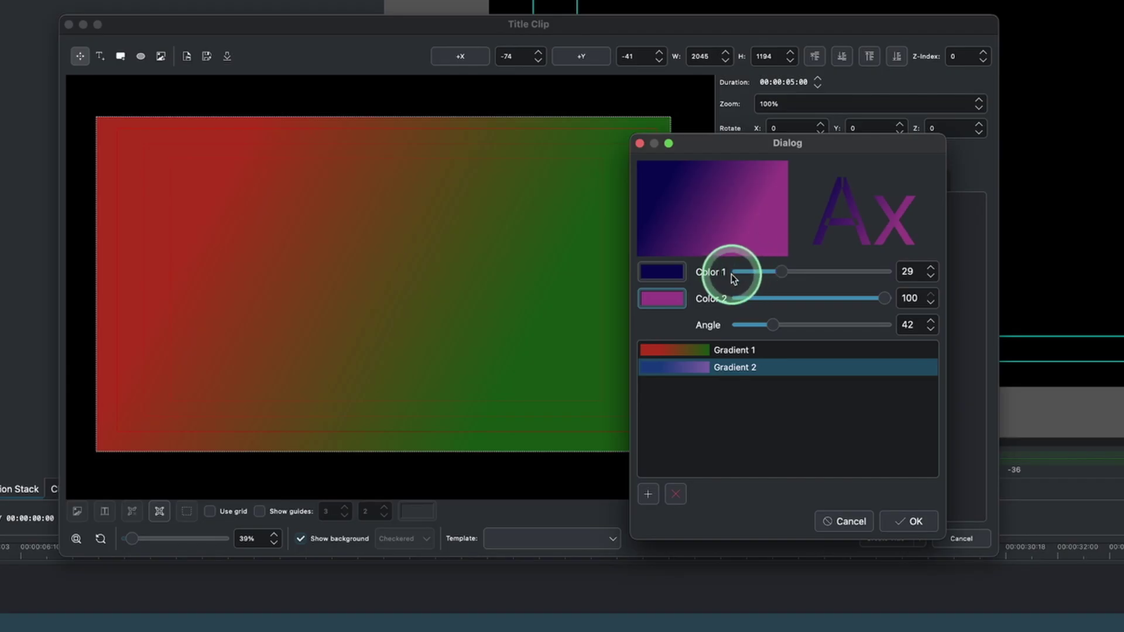
mouse_move(782, 271)
mouse_down()
mouse_move(897, 270)
mouse_move(792, 272)
mouse_up()
mouse_move(883, 299)
mouse_down()
mouse_move(835, 298)
mouse_move(868, 299)
mouse_up()
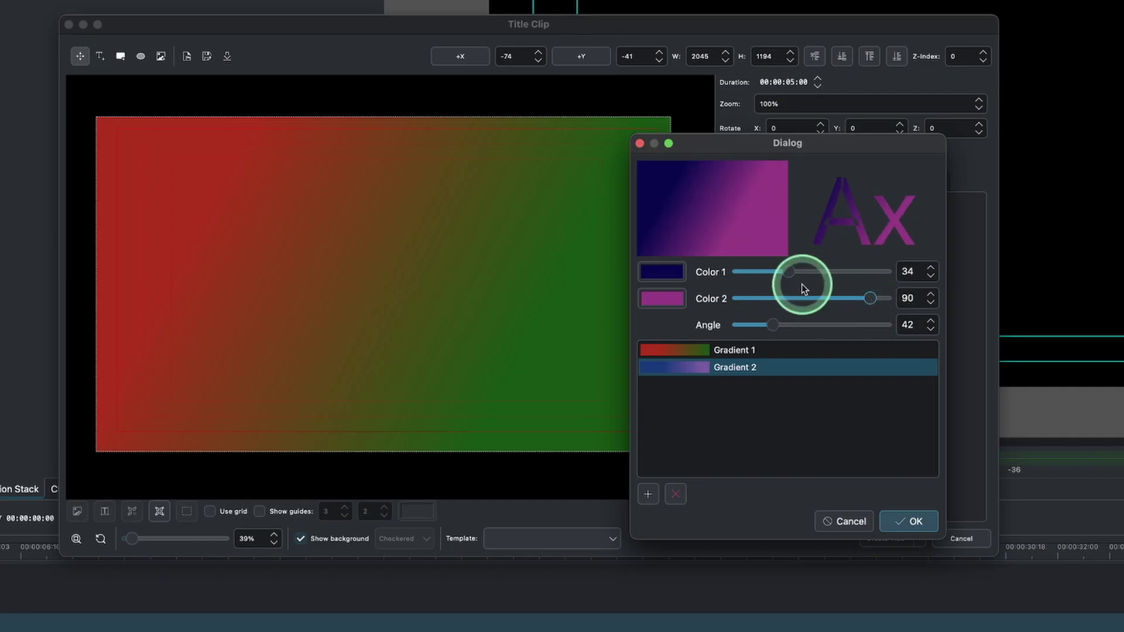
Set Gradient 2's angle to 149 and its color positions to 36 and 100, and apply it to the rectangle
drag(774, 333, 810, 326)
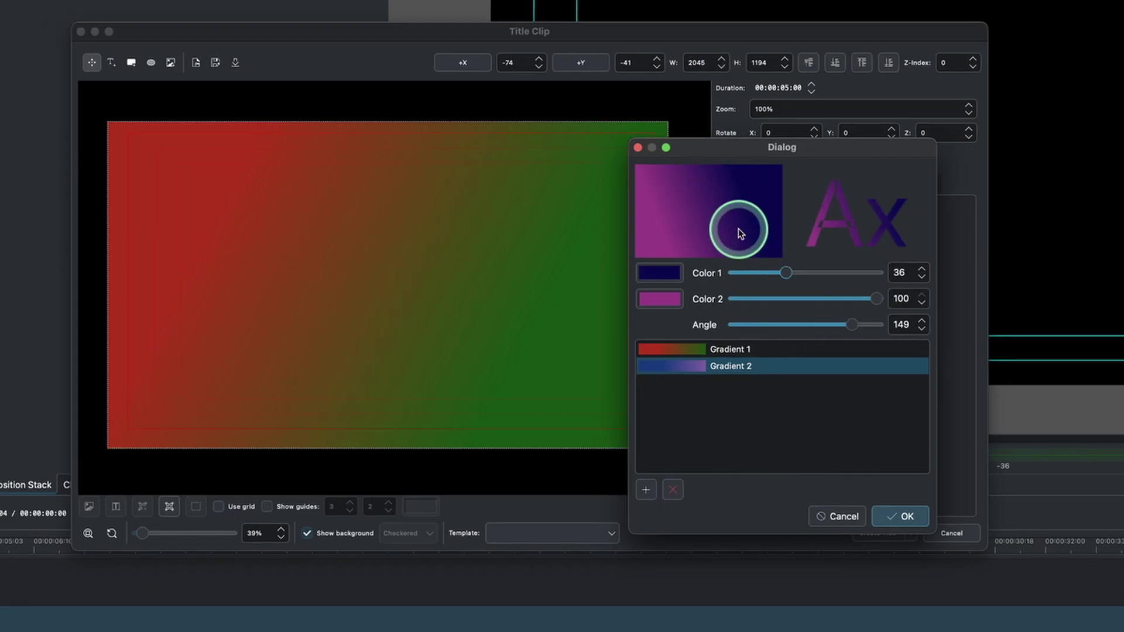
click(686, 366)
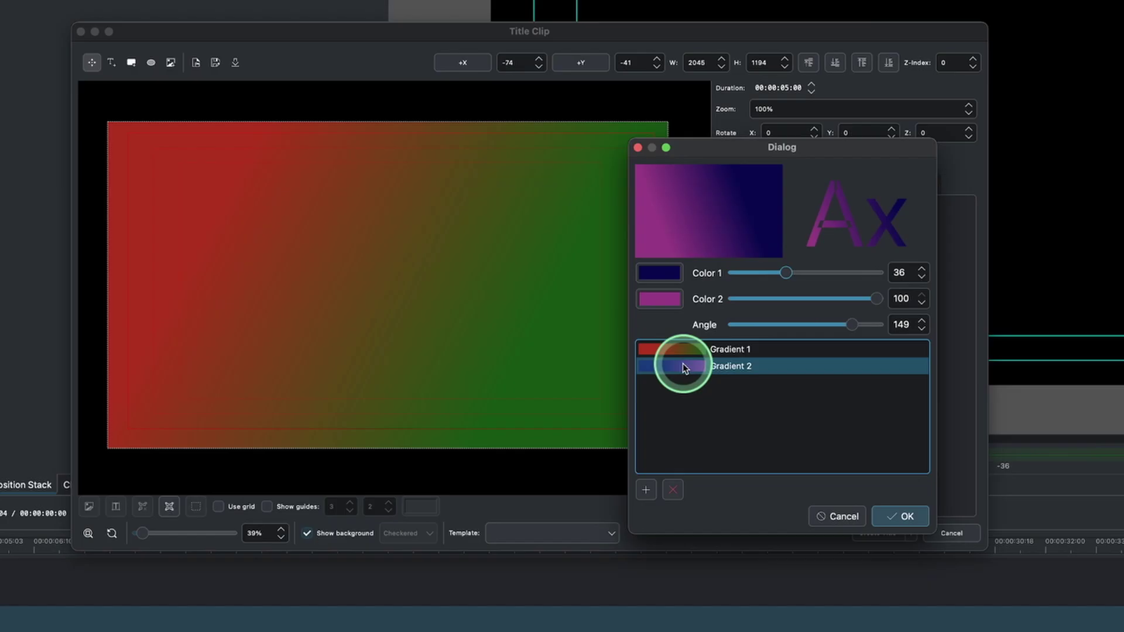
click(890, 519)
click(923, 520)
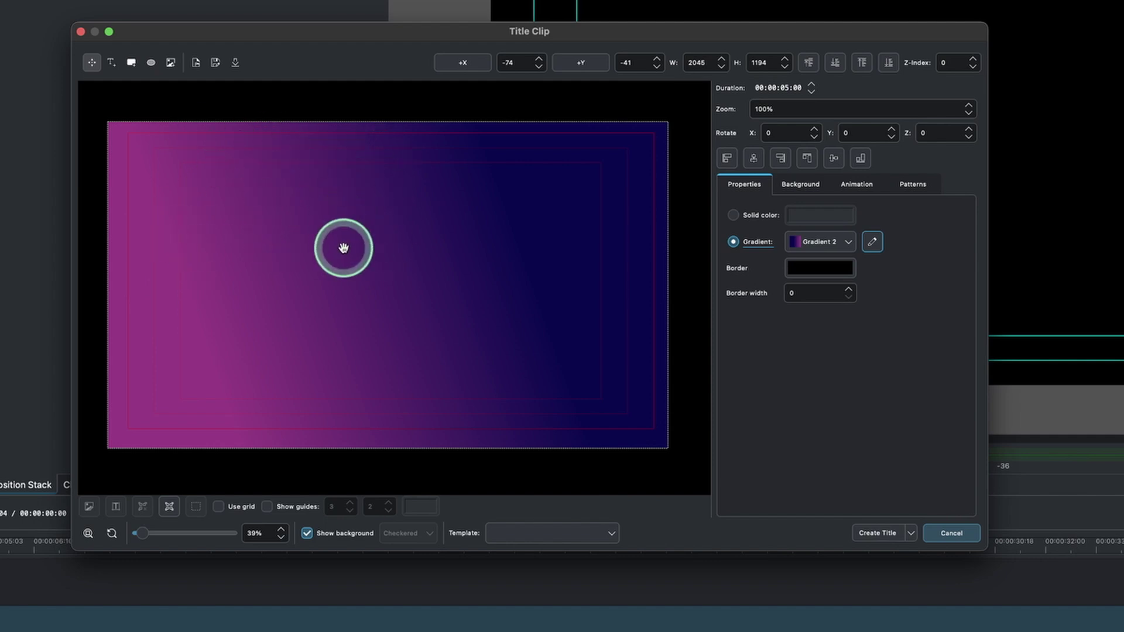
Create the title clip, place it at the start of the lower video track, and return the playhead to the start
click(864, 534)
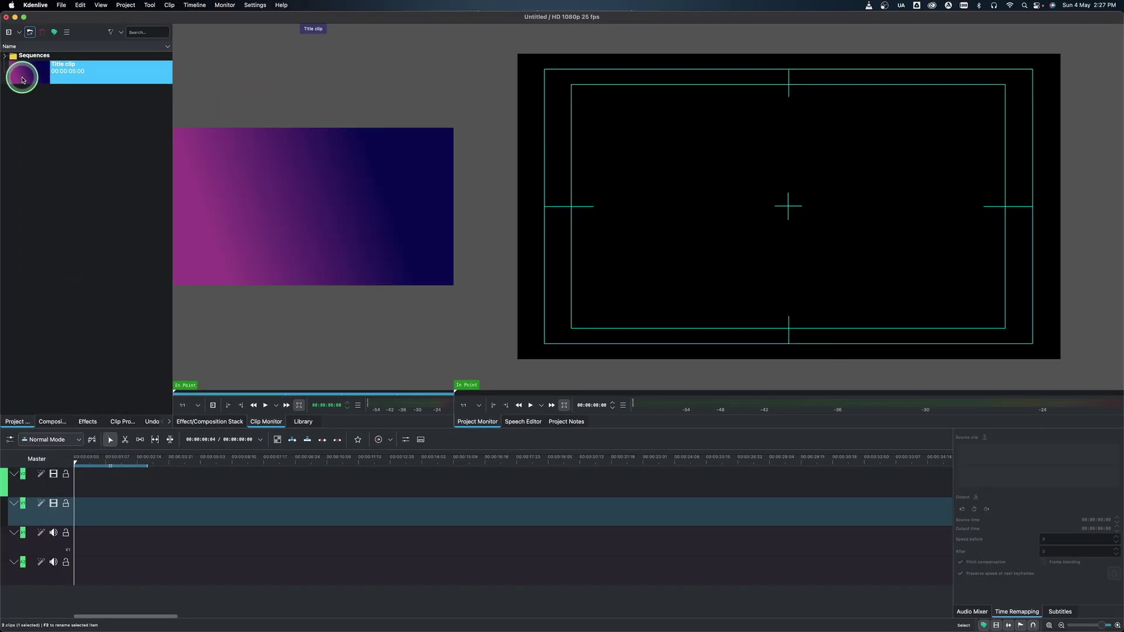
drag(23, 72, 77, 521)
click(142, 517)
click(134, 517)
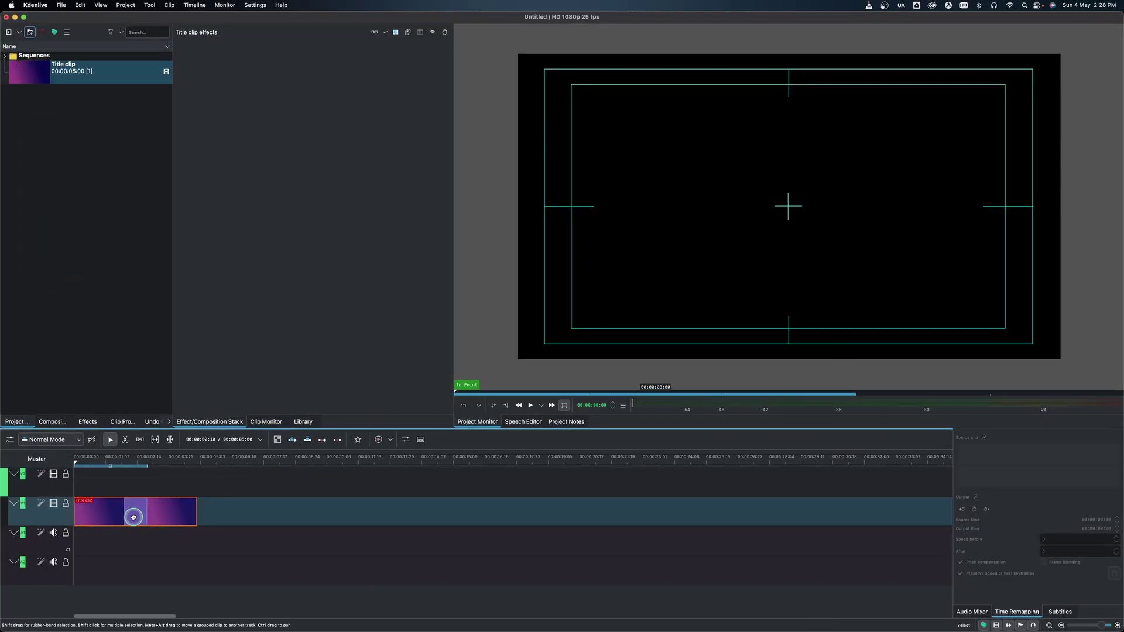
click(115, 511)
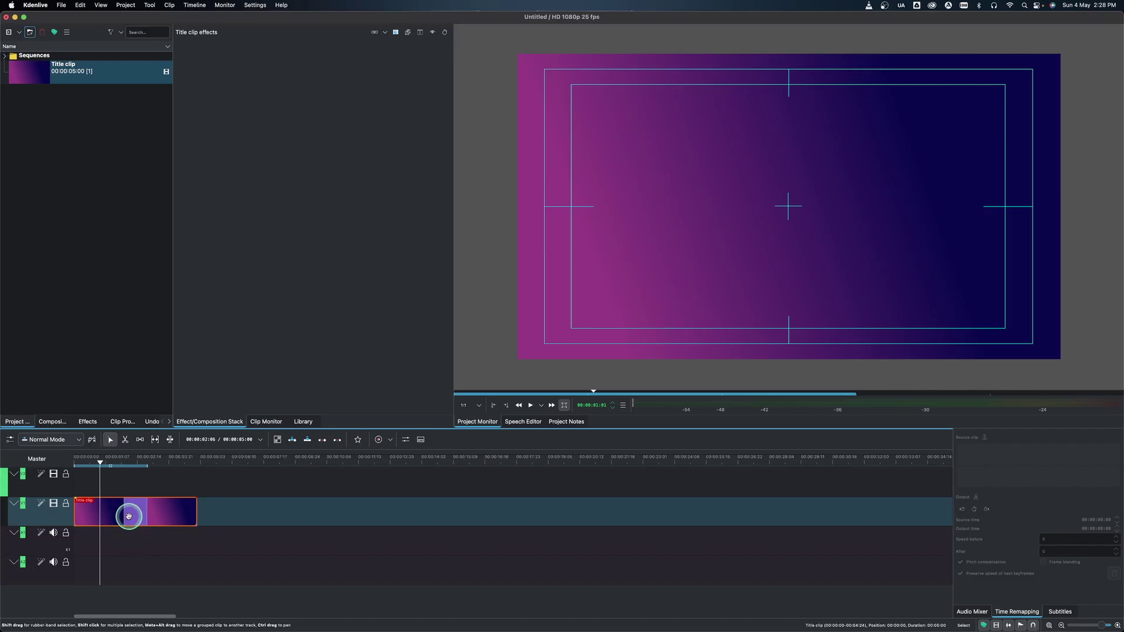
drag(69, 473, 66, 474)
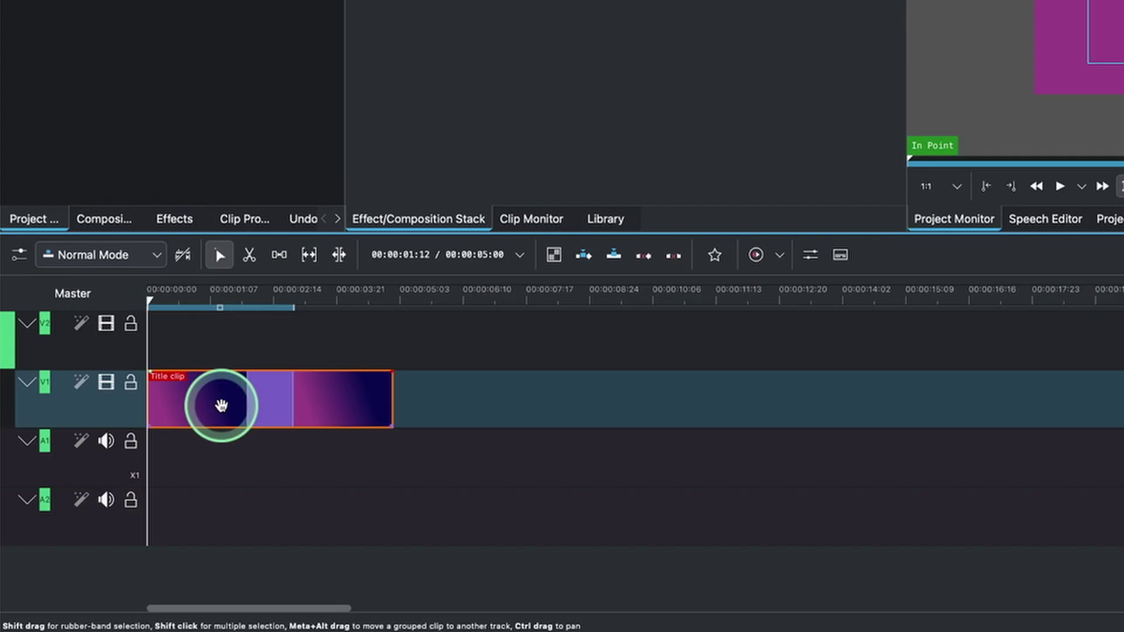
Search the effects for "cro" and apply Crop, Scale and Tilt to the title clip on the timeline
click(87, 422)
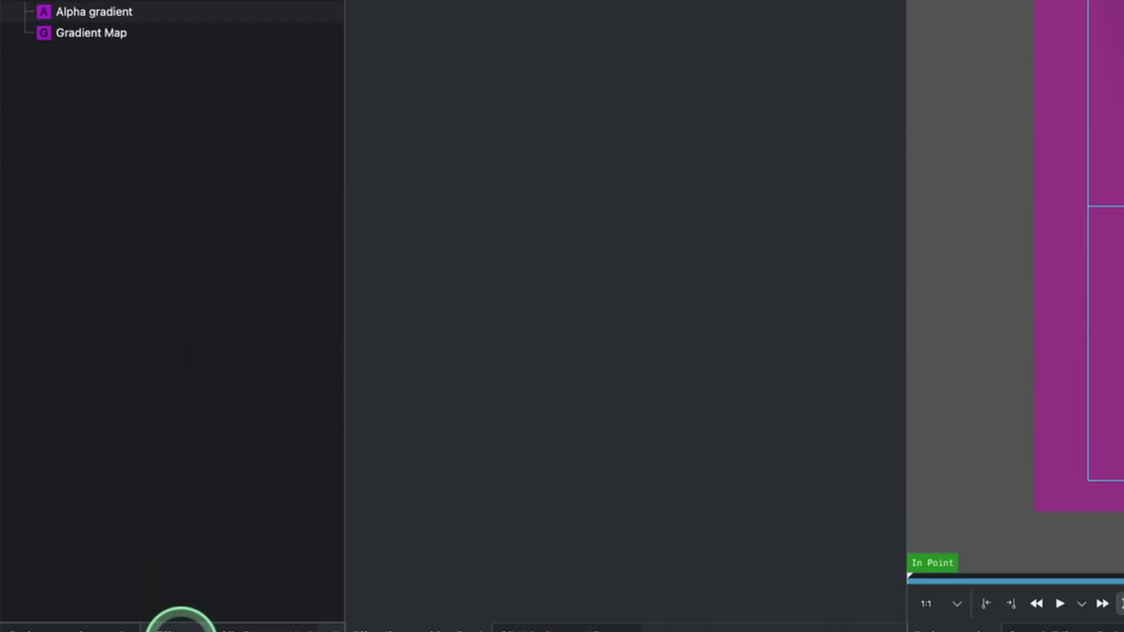
click(5, 70)
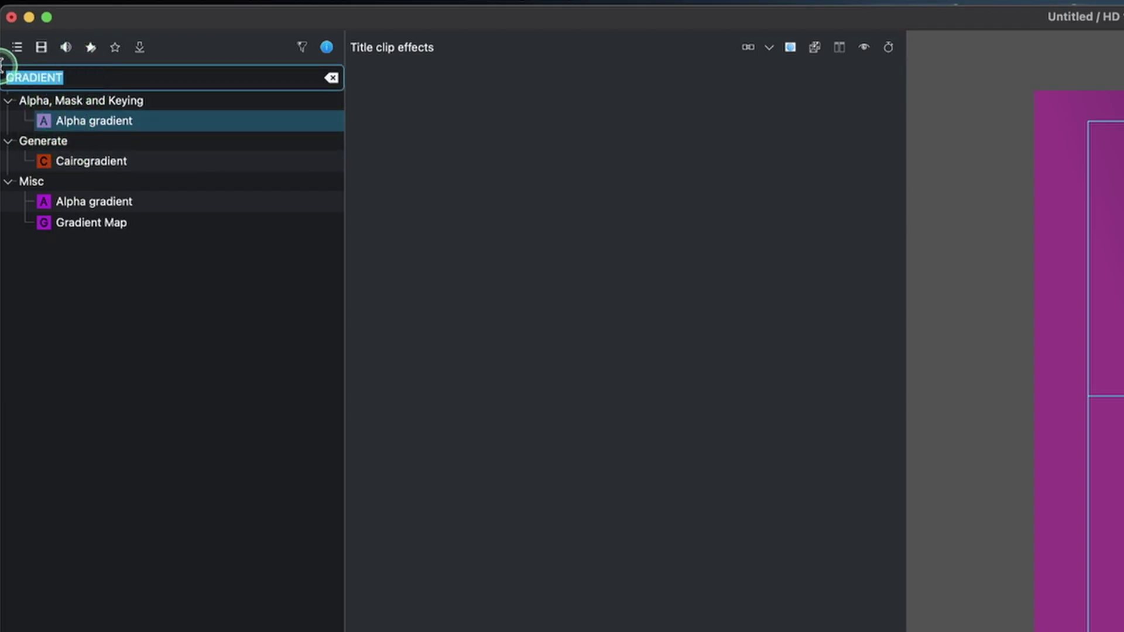
text(cro)
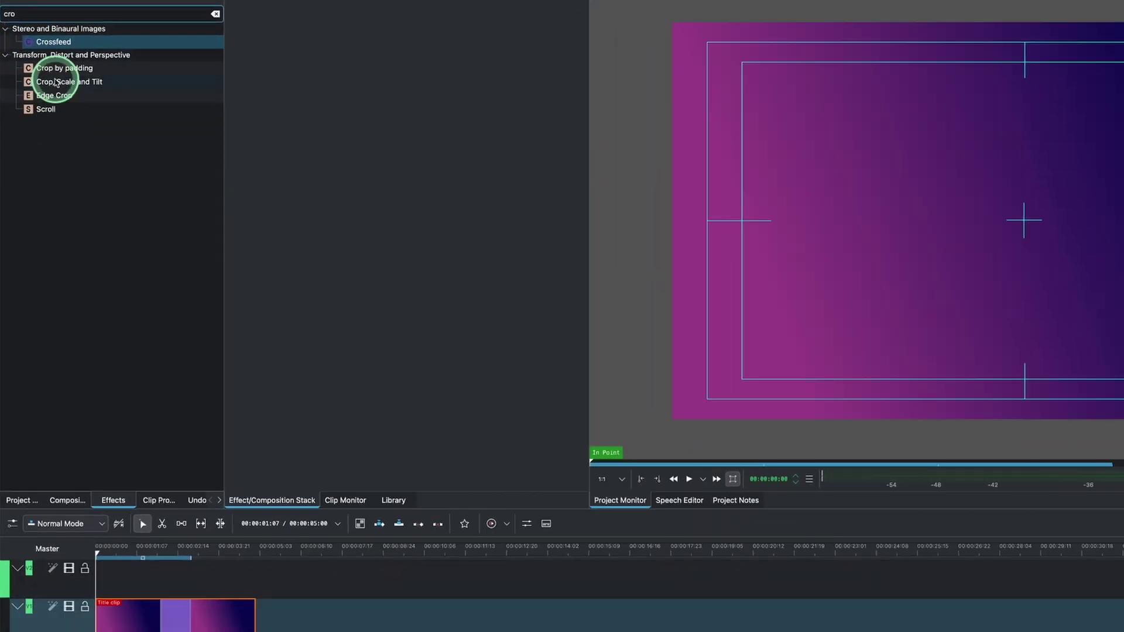
drag(58, 102, 147, 611)
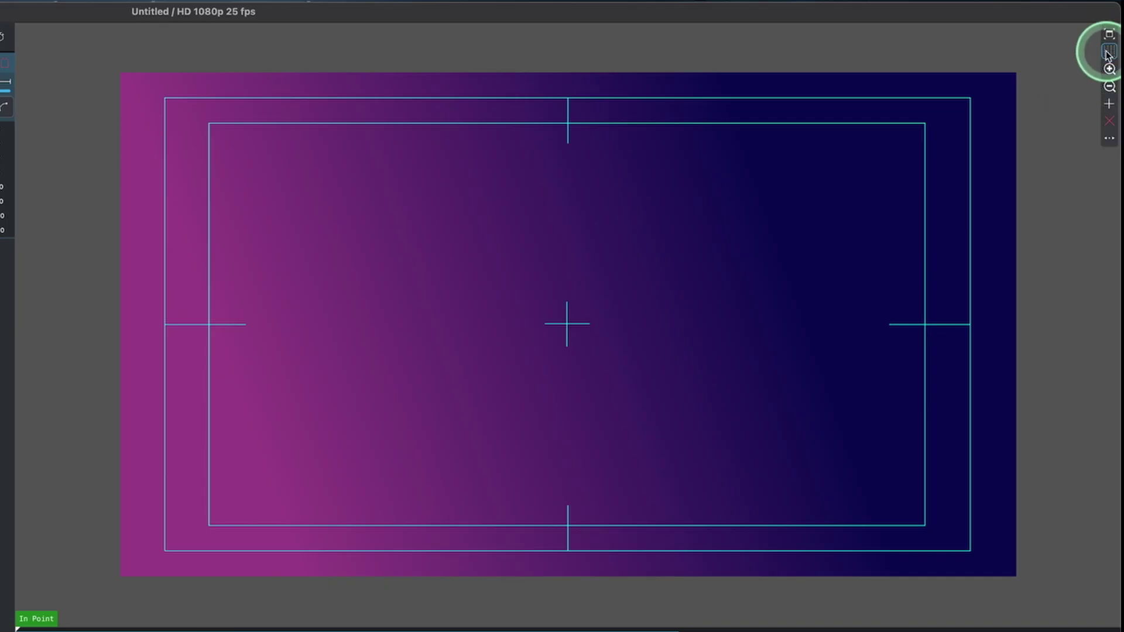
Crop the title clip's top by 538 in its Crop, Scale and Tilt effect
click(1108, 54)
click(1107, 54)
click(1108, 54)
click(1108, 54)
click(1107, 54)
click(1108, 54)
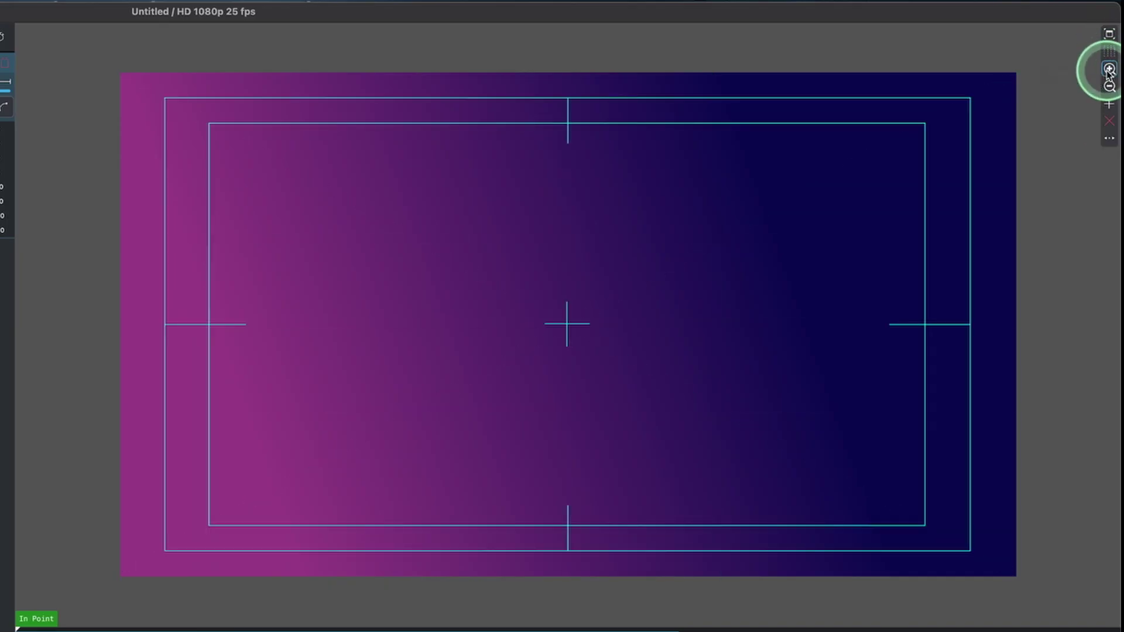
click(131, 100)
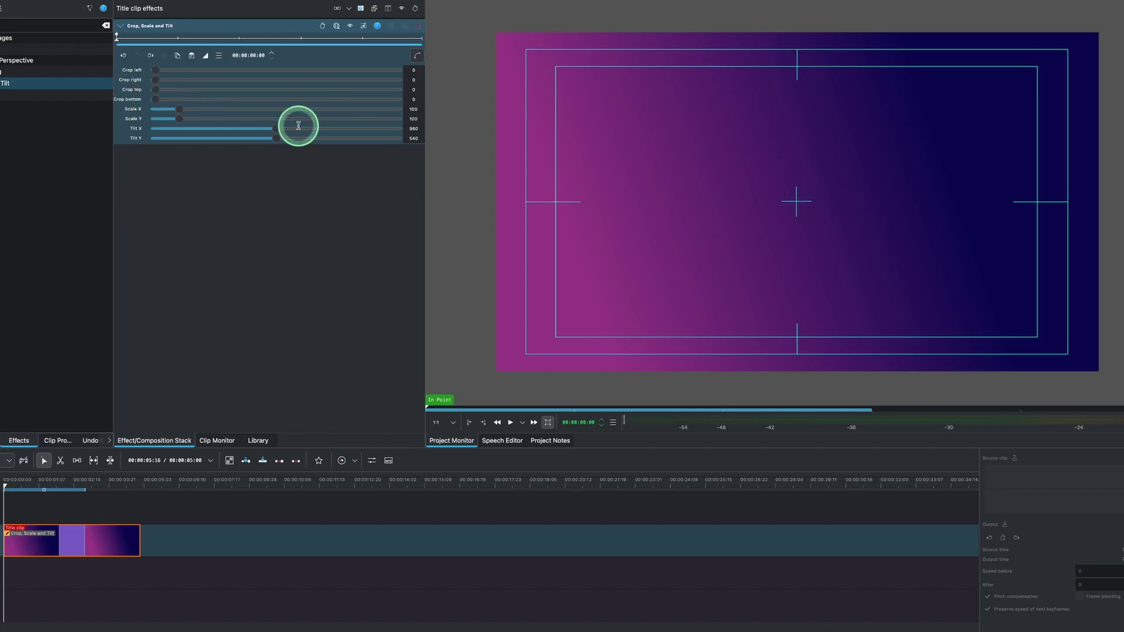
drag(155, 92, 217, 94)
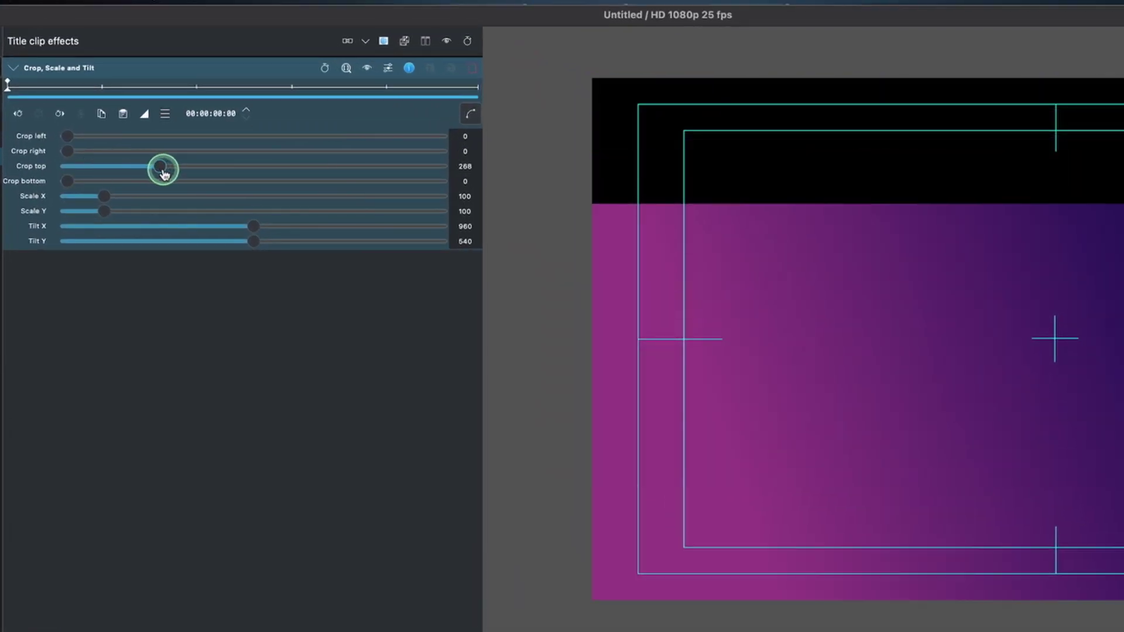
drag(164, 173, 254, 177)
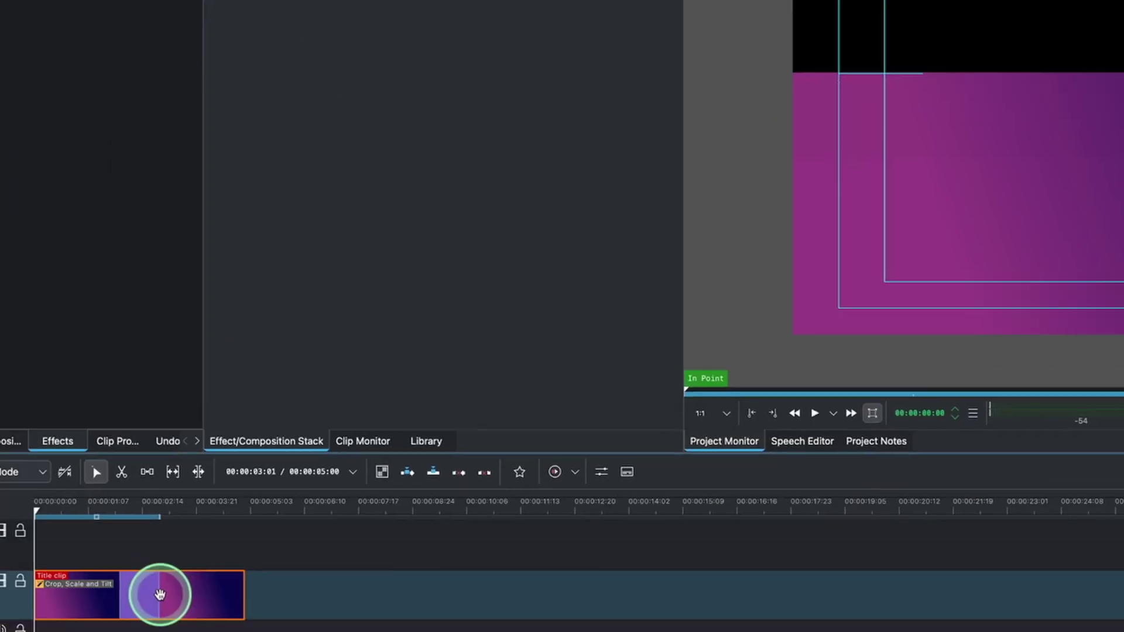
Copy the title clip and paste the duplicate at the start of the upper video track
right_click(158, 595)
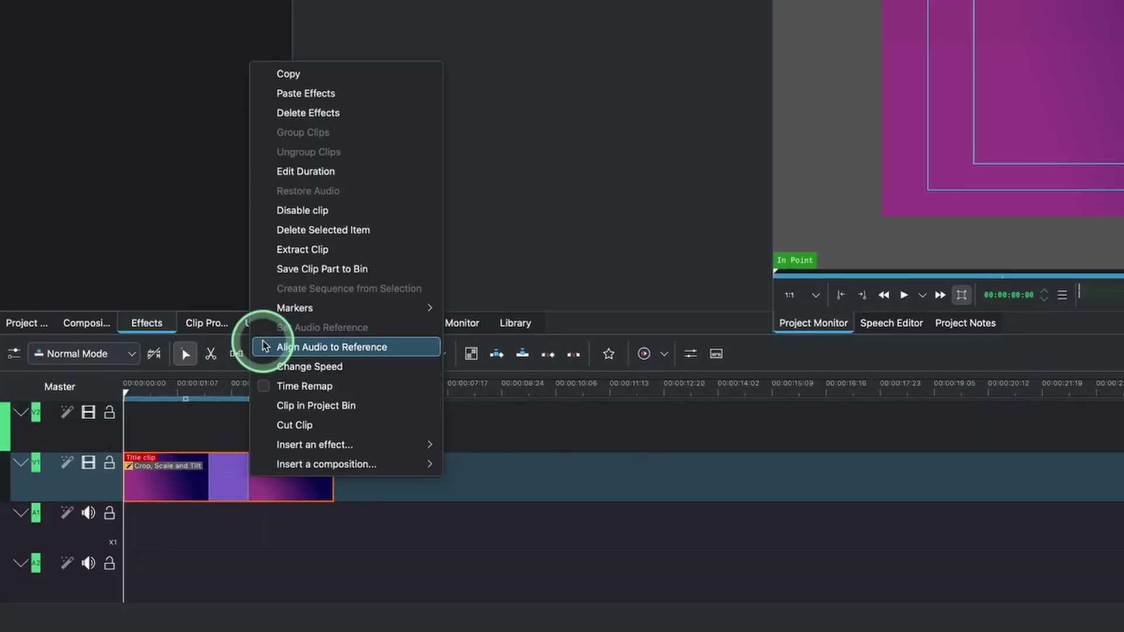
click(299, 80)
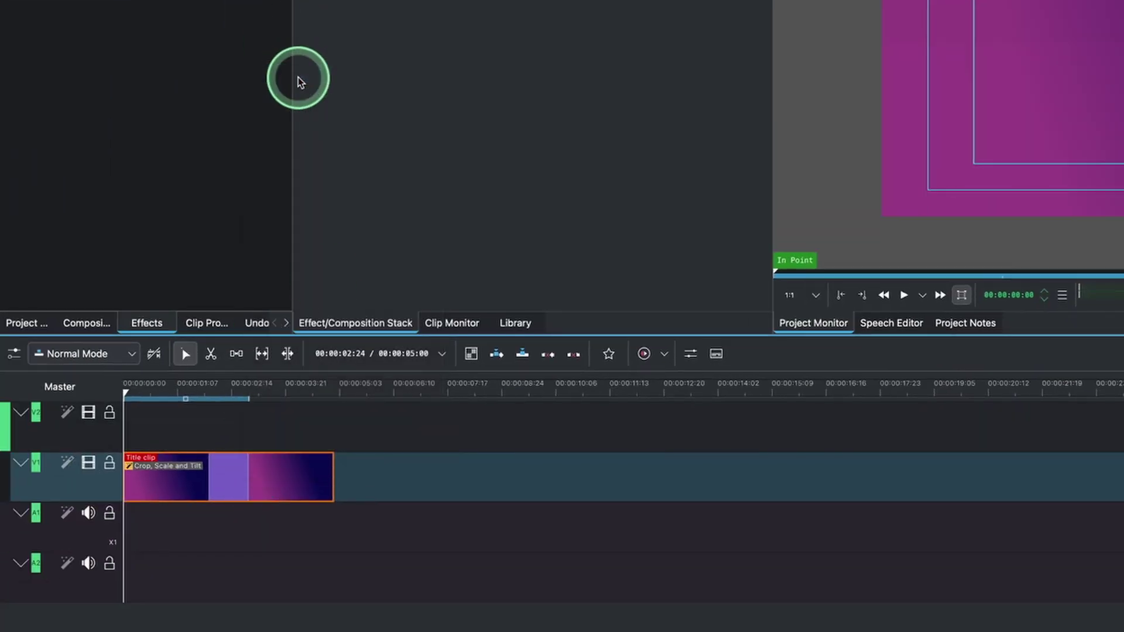
click(340, 392)
right_click(385, 464)
click(412, 493)
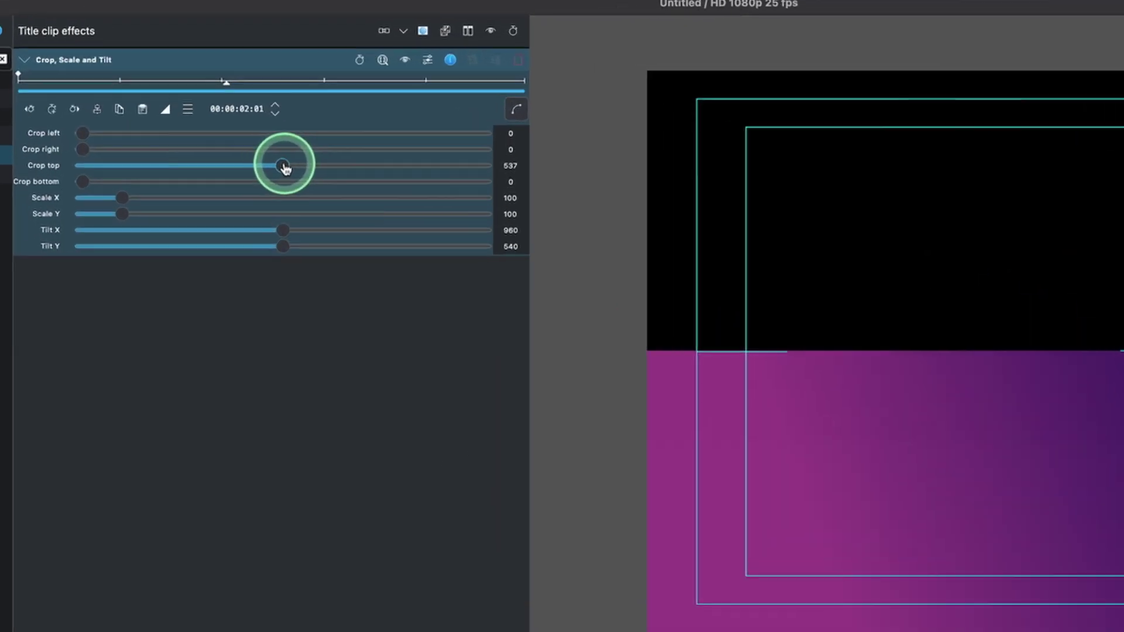
Set the duplicated upper clip's Crop top to 0 and its Crop bottom to 542
drag(320, 107, 200, 113)
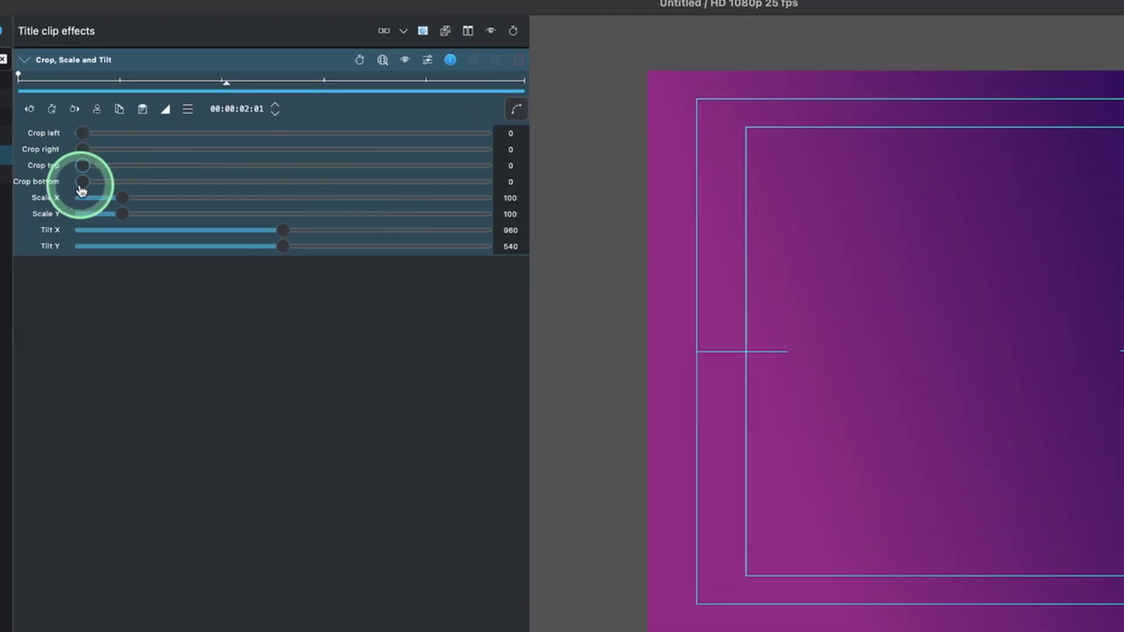
drag(82, 186, 299, 185)
drag(287, 186, 284, 188)
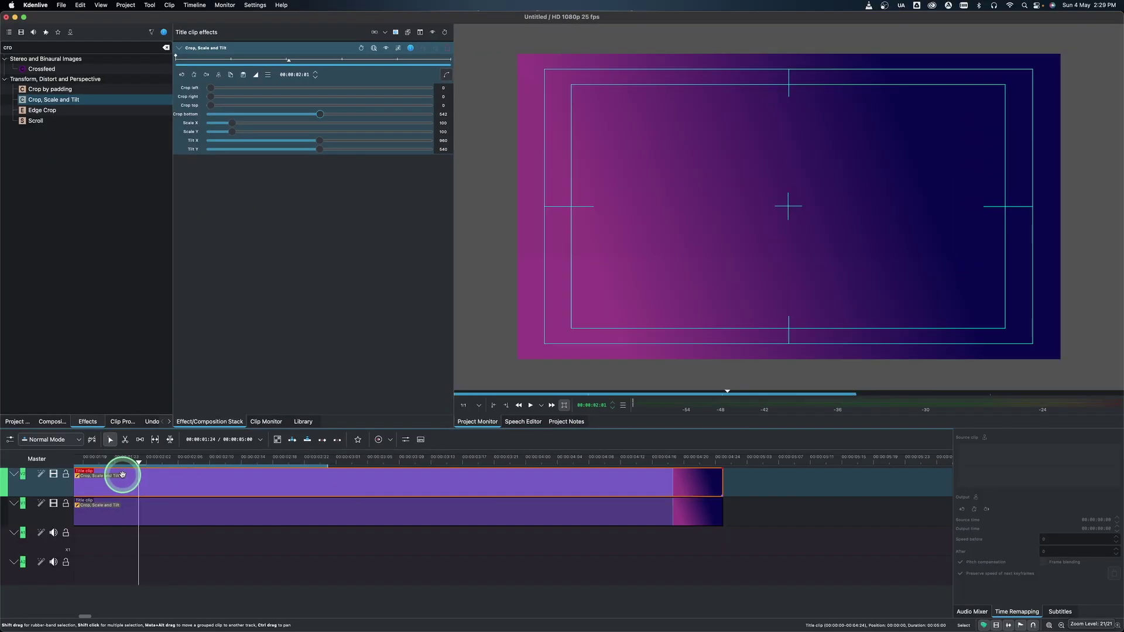
Return the playhead to the start, search the effects for "tran", and apply Transform to both title clips
scroll(121, 474, down, 1)
drag(134, 465, 49, 490)
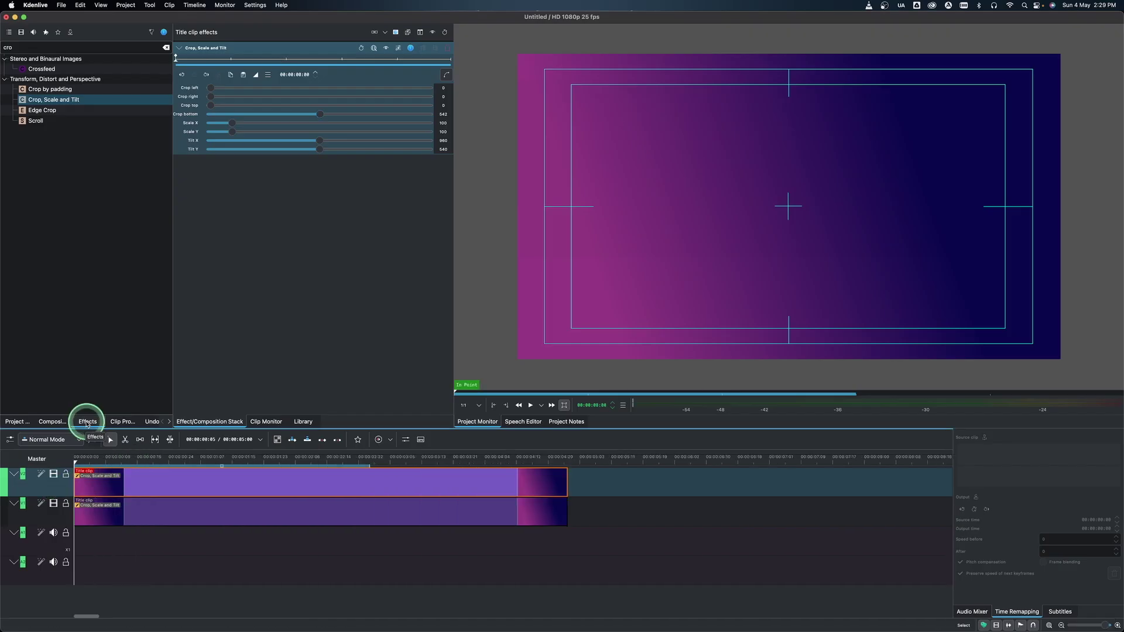
drag(13, 50, 3, 47)
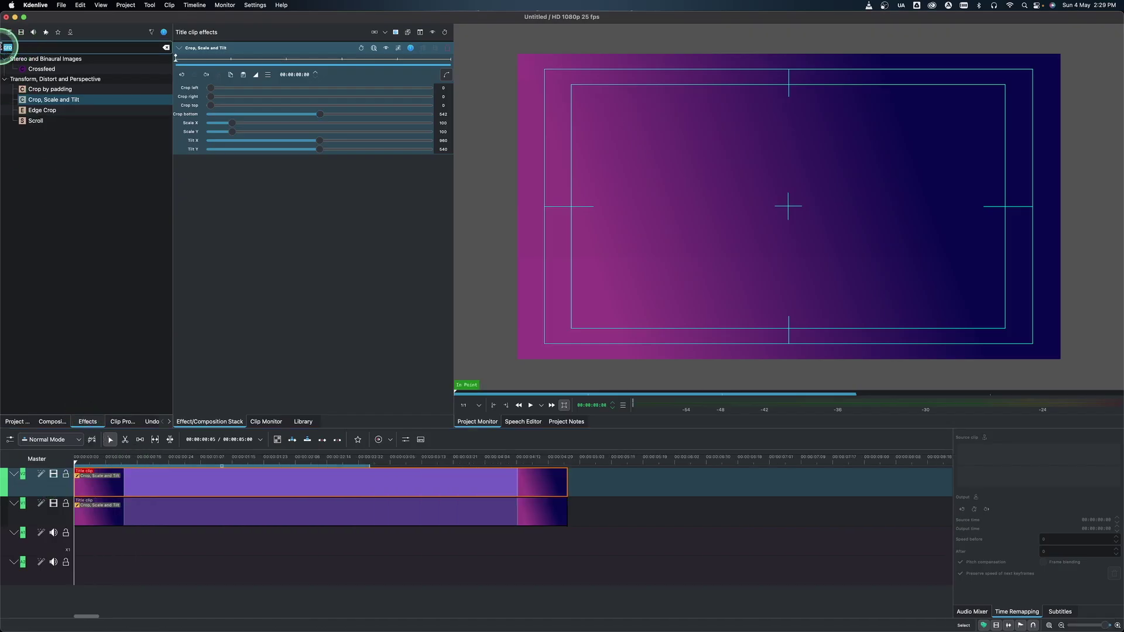
text(tran)
drag(42, 181, 285, 227)
click(113, 517)
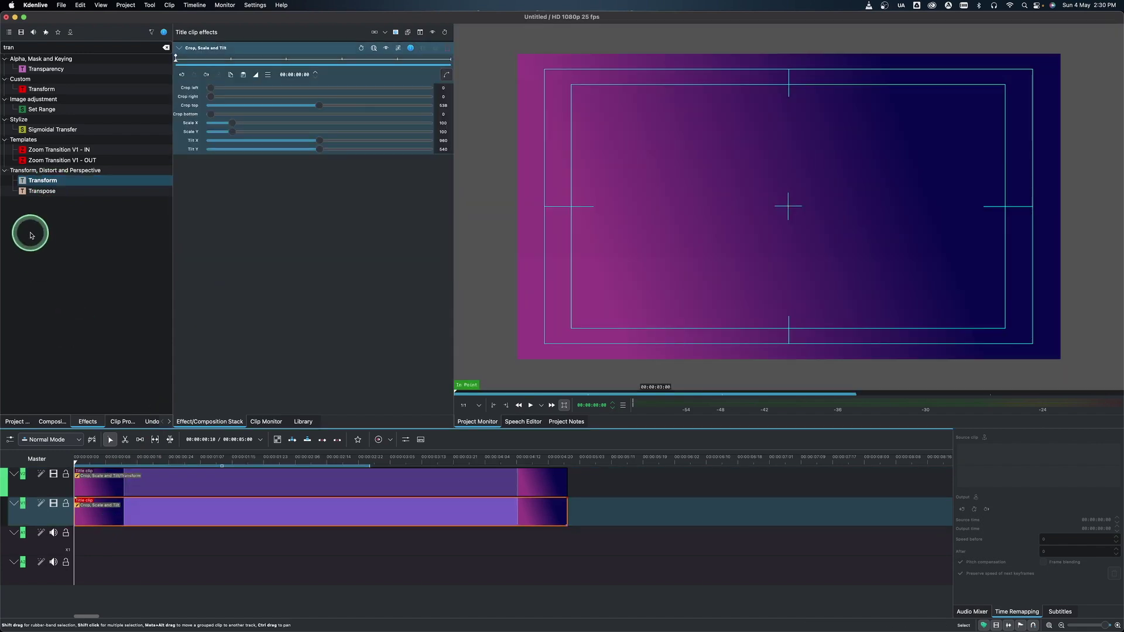
drag(39, 181, 230, 233)
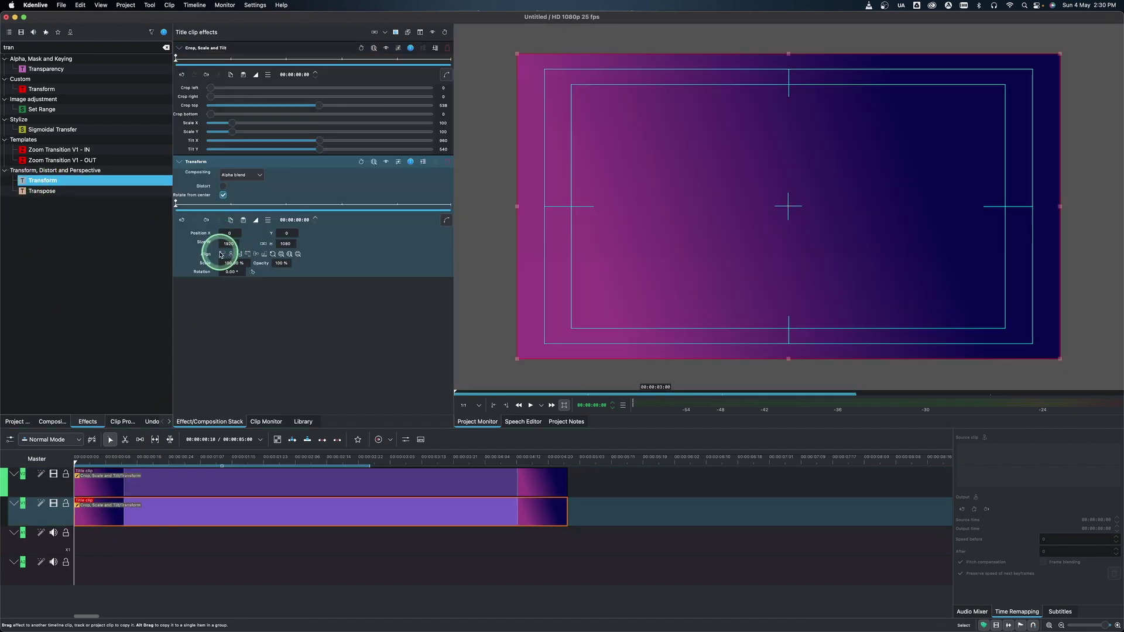
Add Transform keyframes at 00:00:00:01 on both clips and set the upper clip's Position X to -1728
click(179, 48)
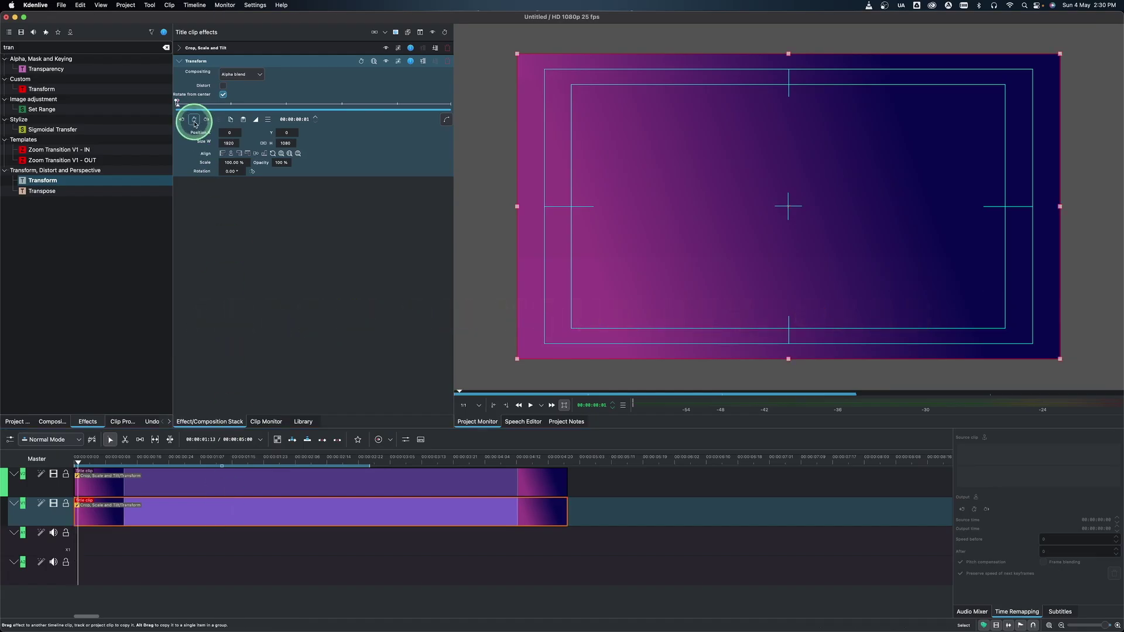
click(91, 479)
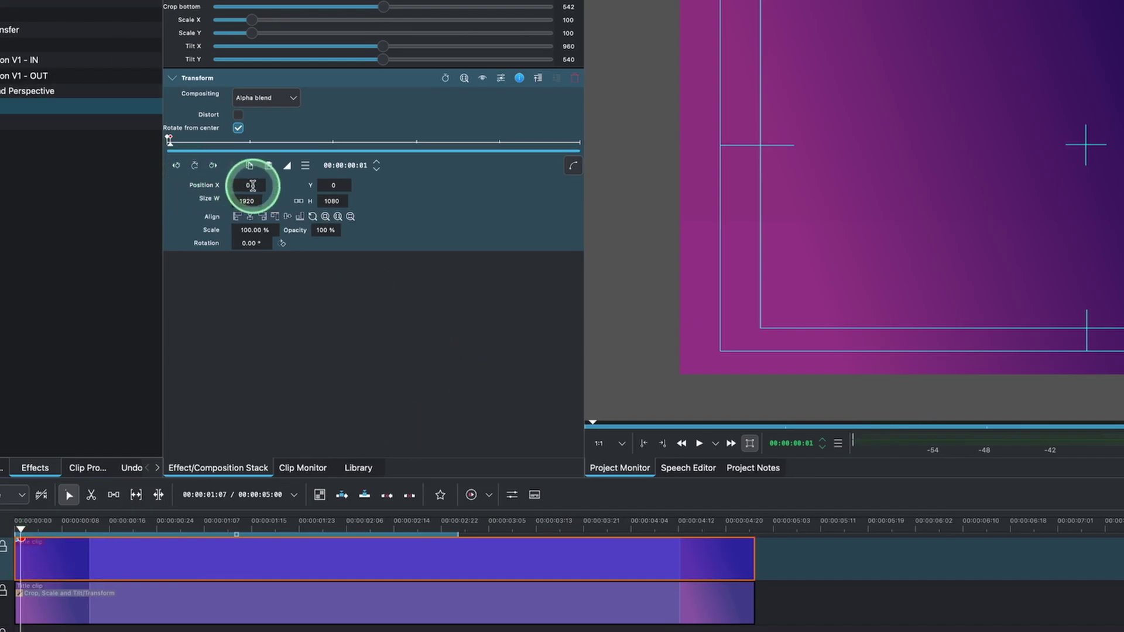
drag(252, 186, 69, 197)
drag(107, 299, 104, 299)
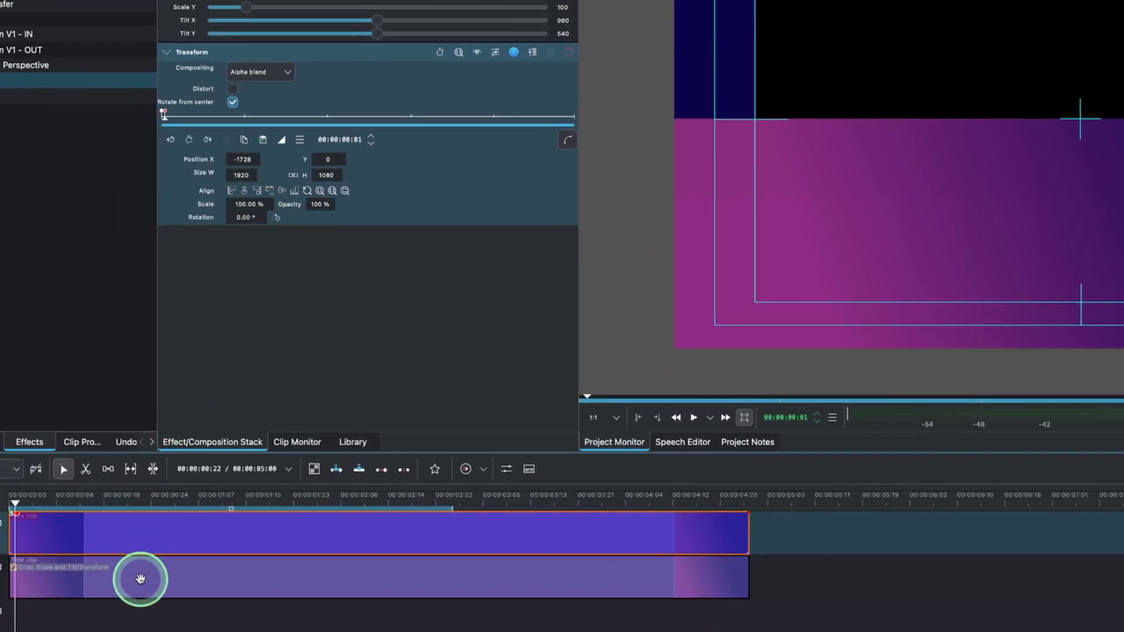
At 00:00:00:01, set the lower clip's Transform Position X to 1820 and the upper clip's to -1824
click(5, 631)
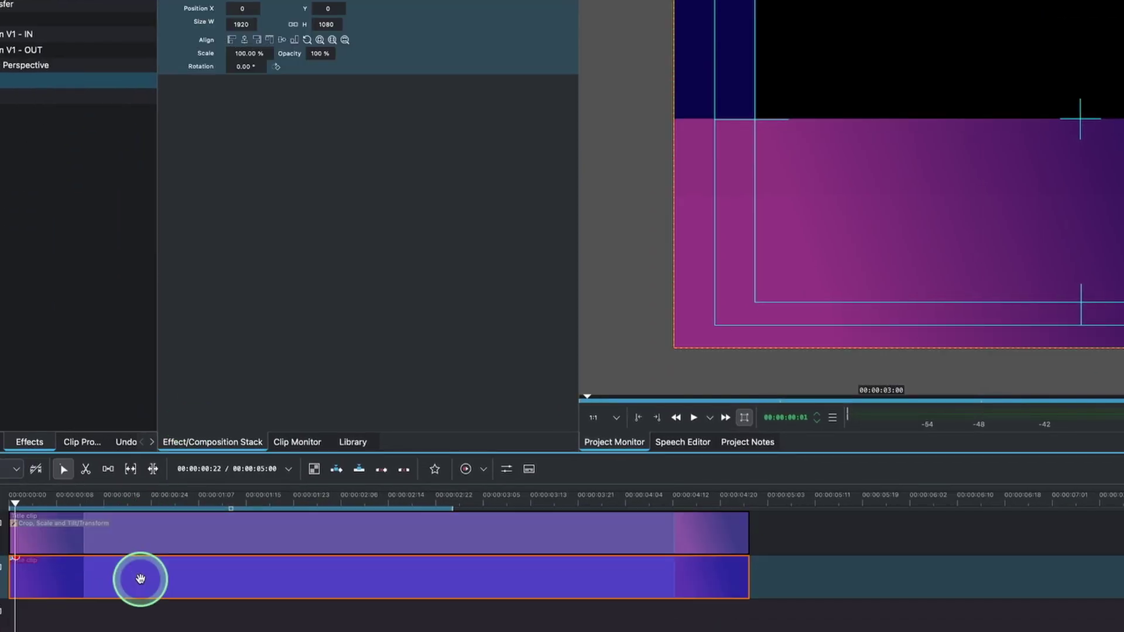
click(236, 10)
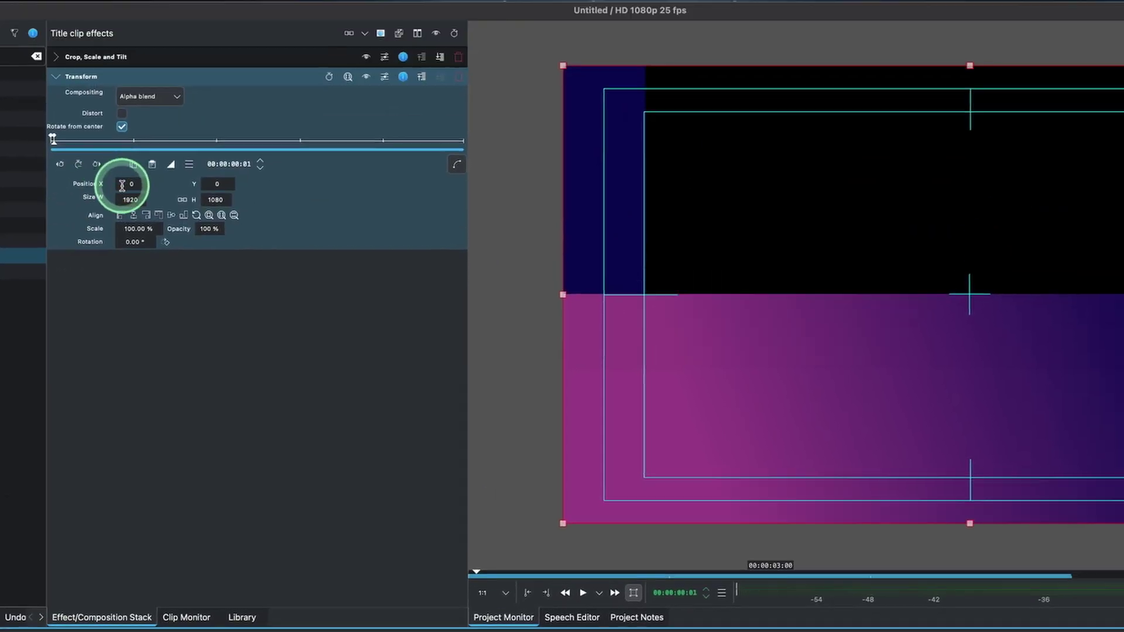
drag(122, 185, 384, 204)
click(138, 475)
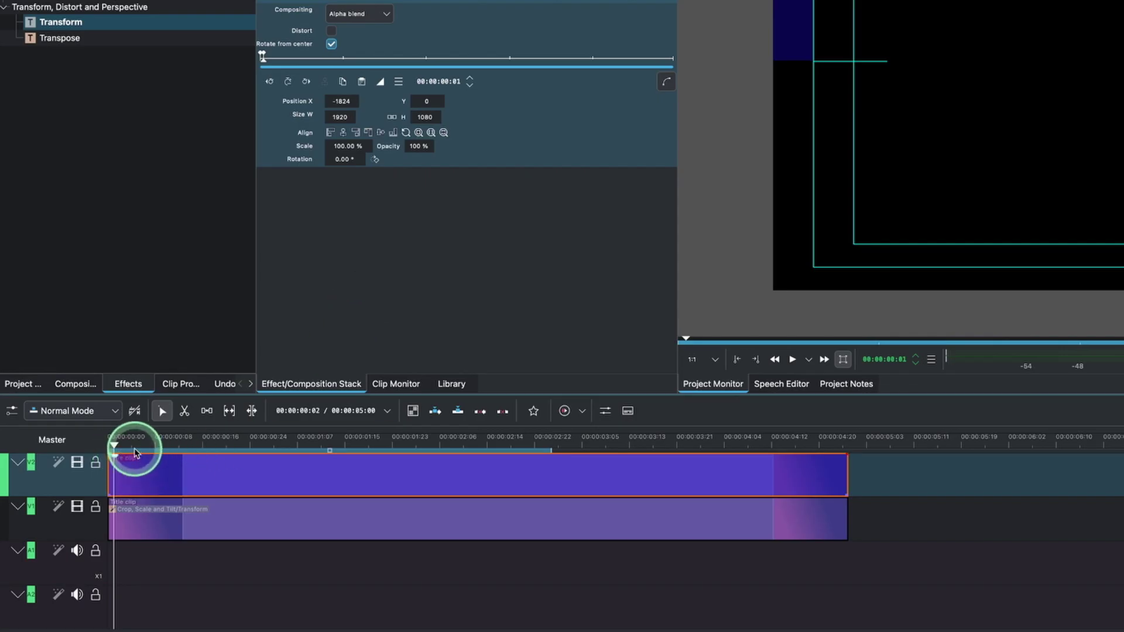
Add Transform keyframes at 00:00:00:16 on both clips and set their interpolation to Smooth
click(168, 451)
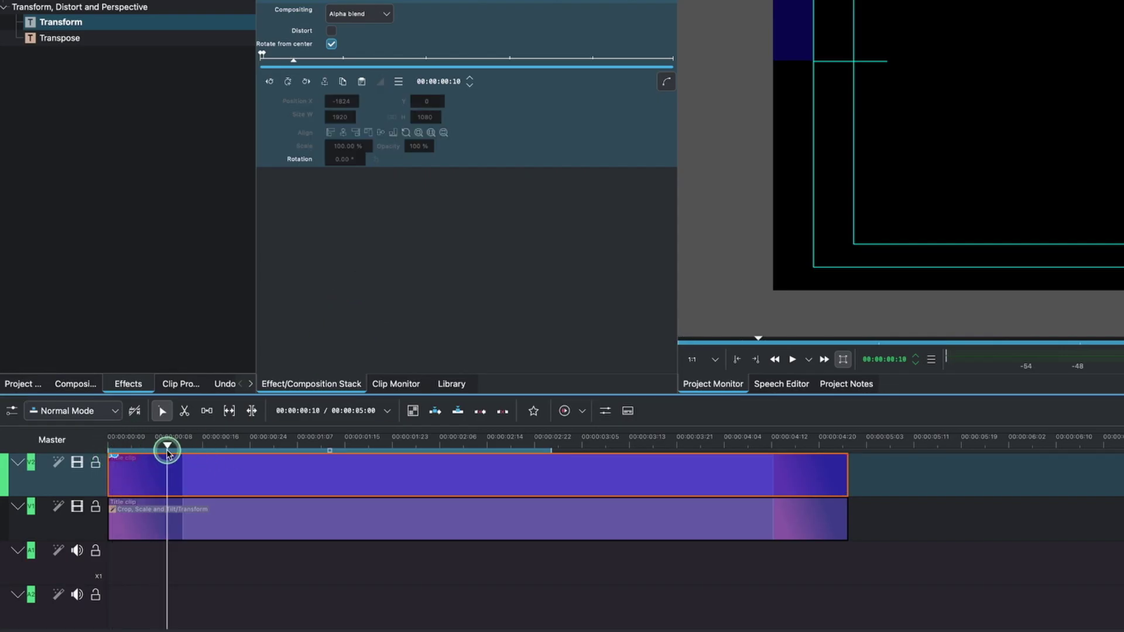
click(198, 453)
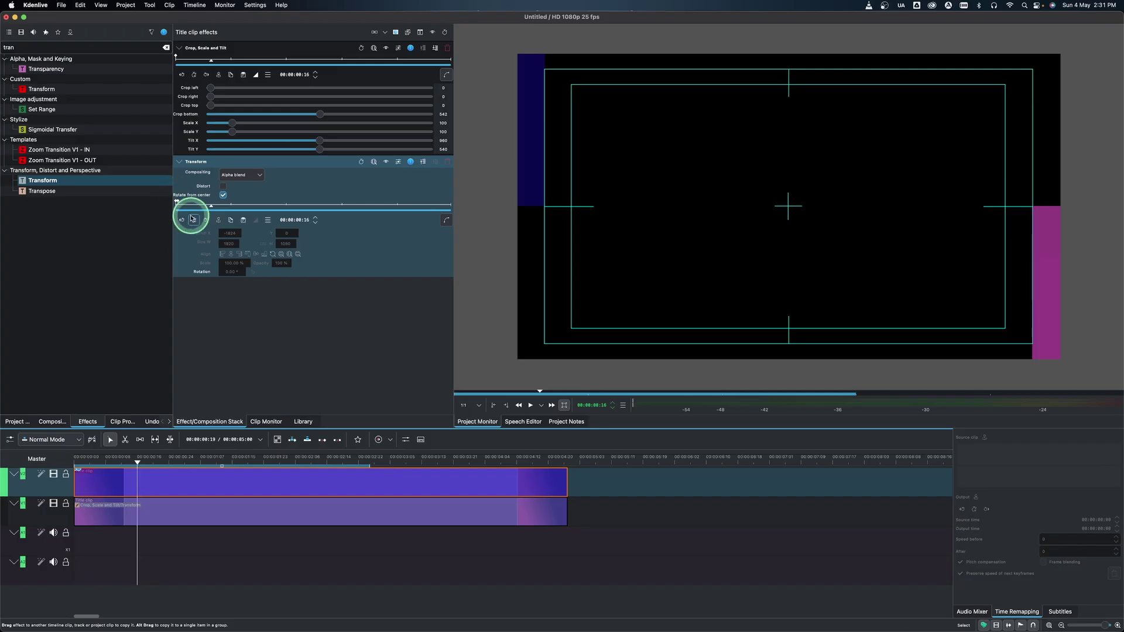
click(140, 499)
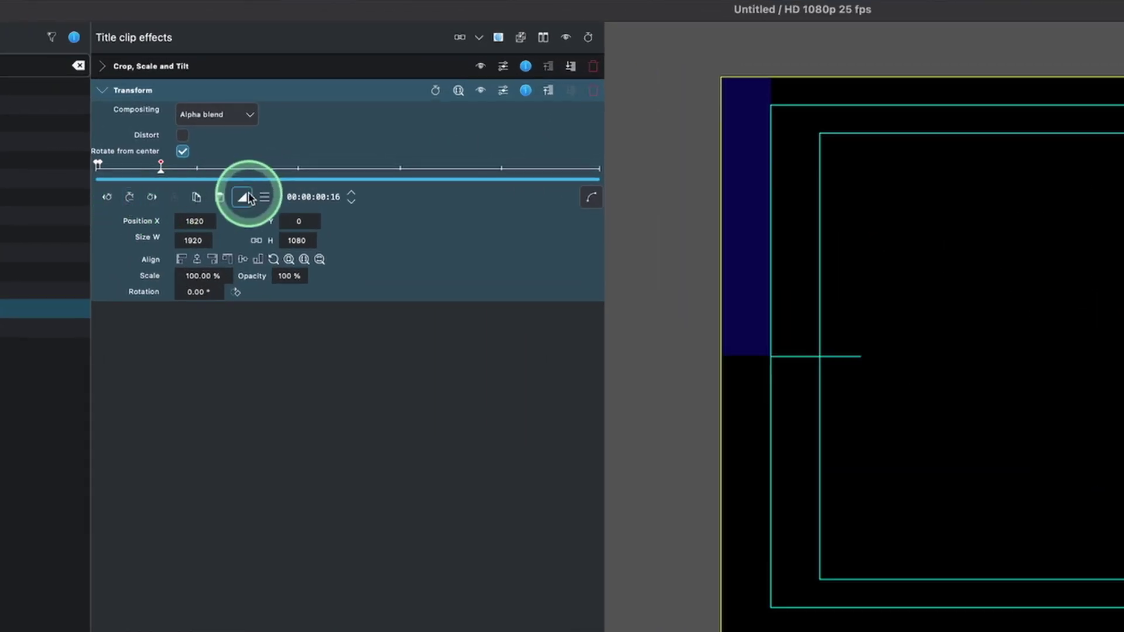
click(255, 119)
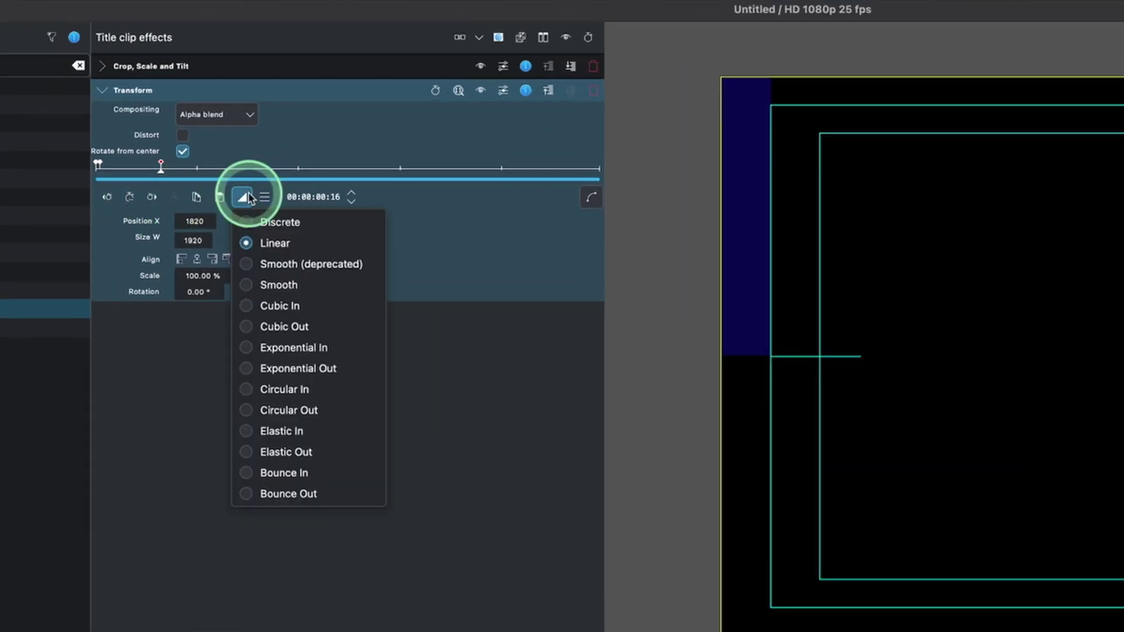
click(261, 285)
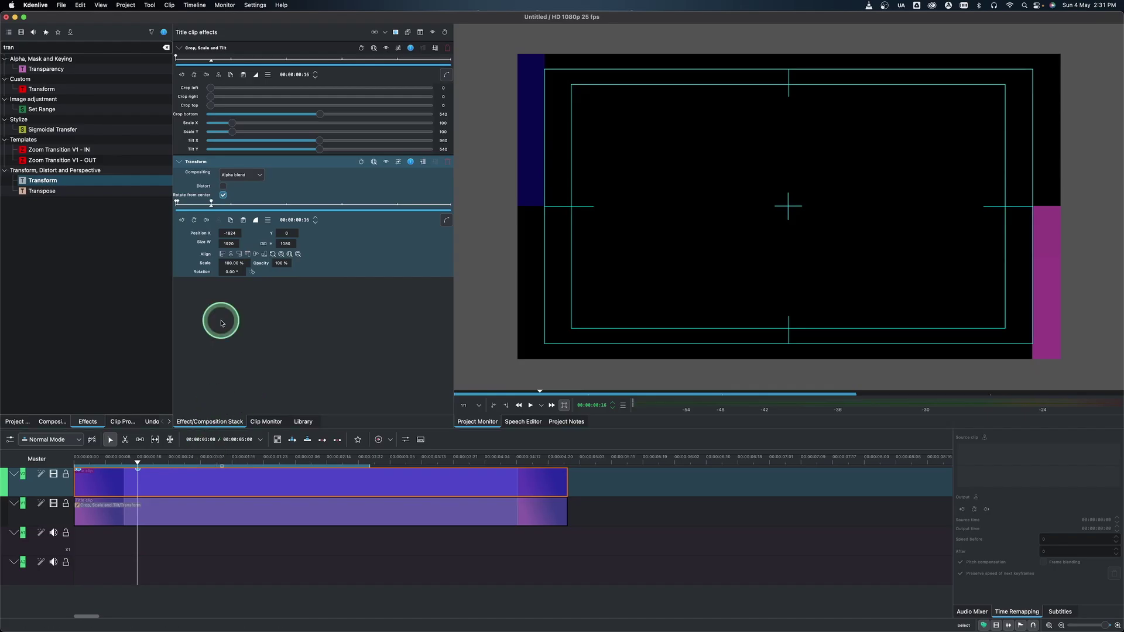
Set the Transform Position X of both clips to 0 at the 00:00:00:16 keyframes
click(237, 233)
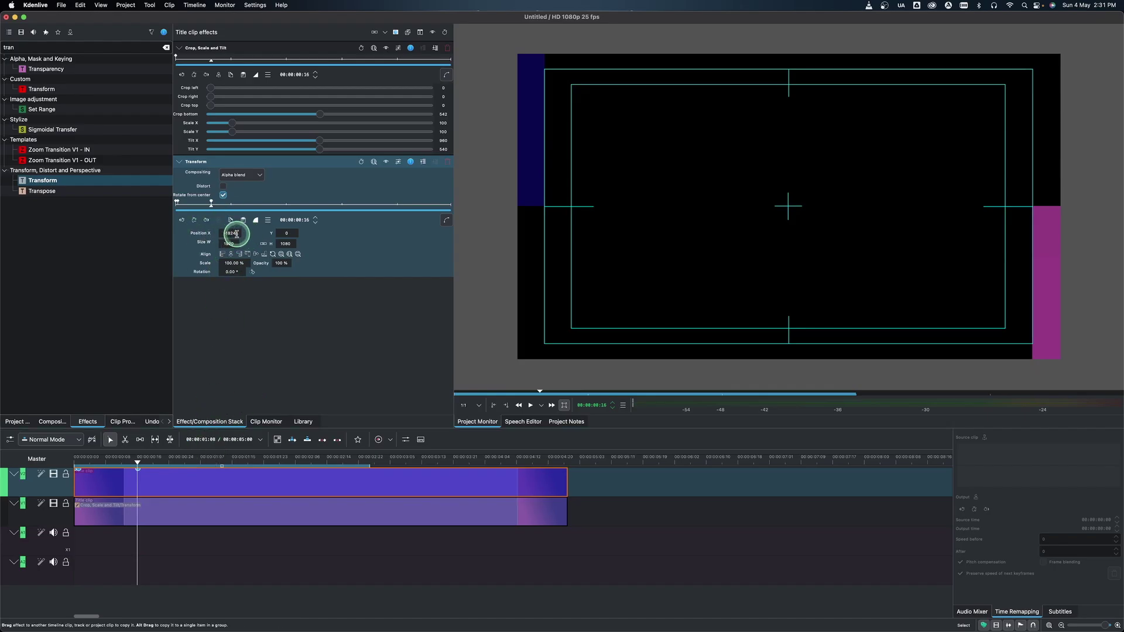
click(340, 319)
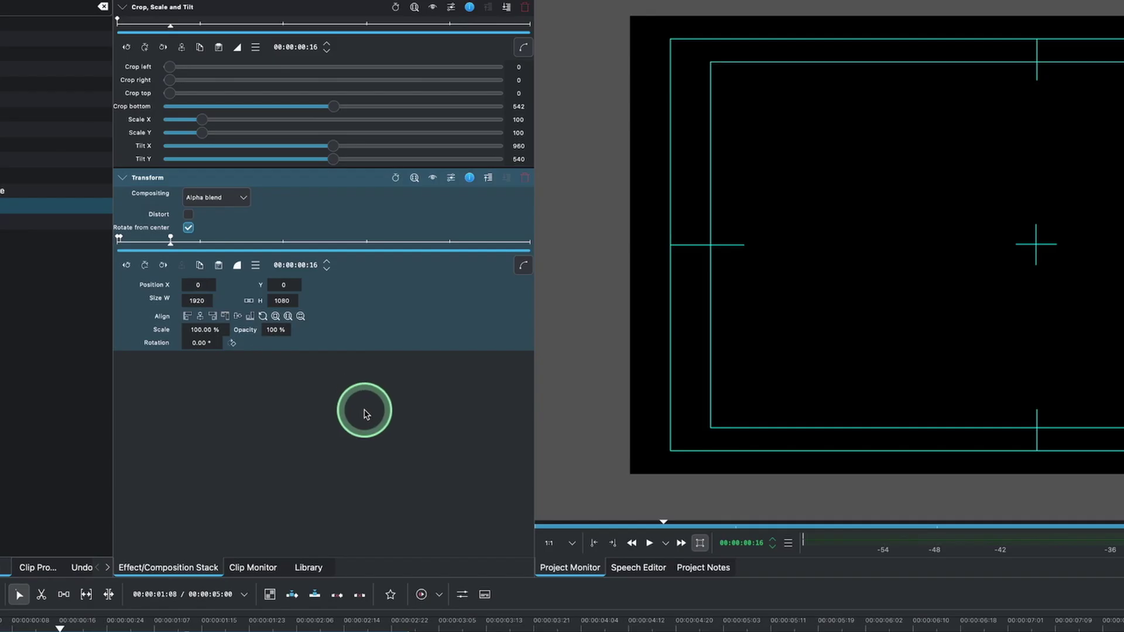
click(350, 492)
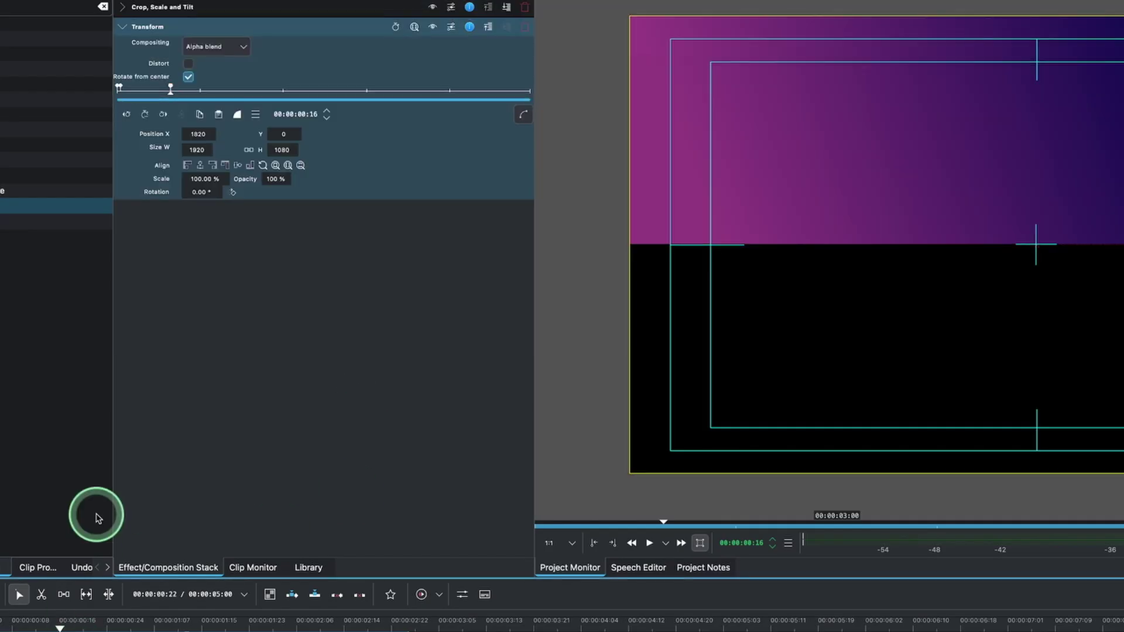
double_click(212, 135)
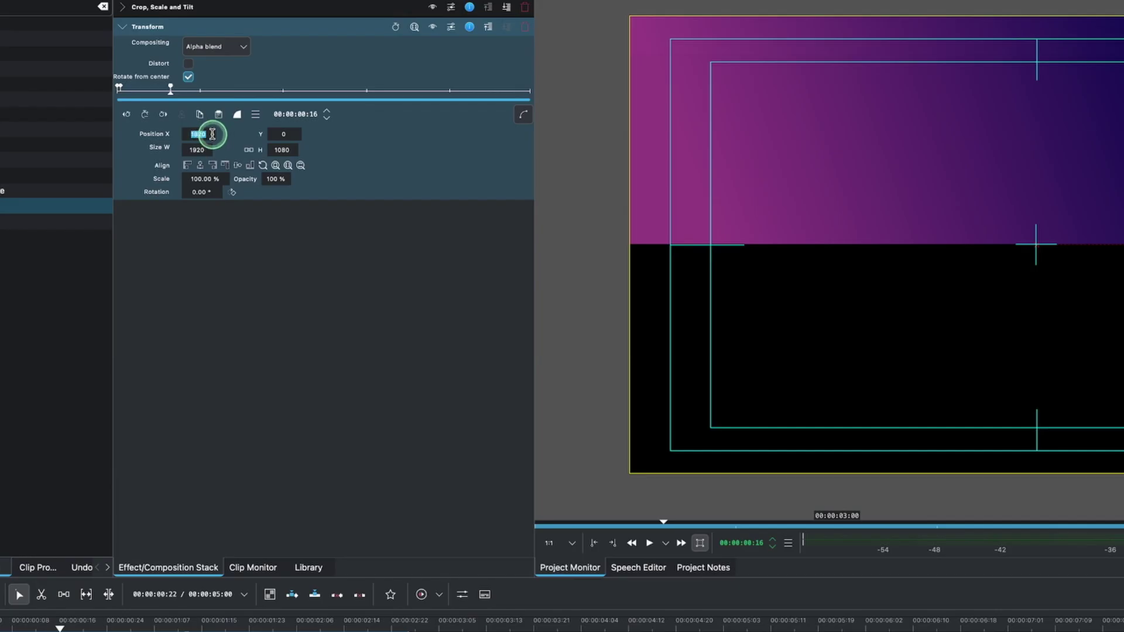
text(0)
key(Return)
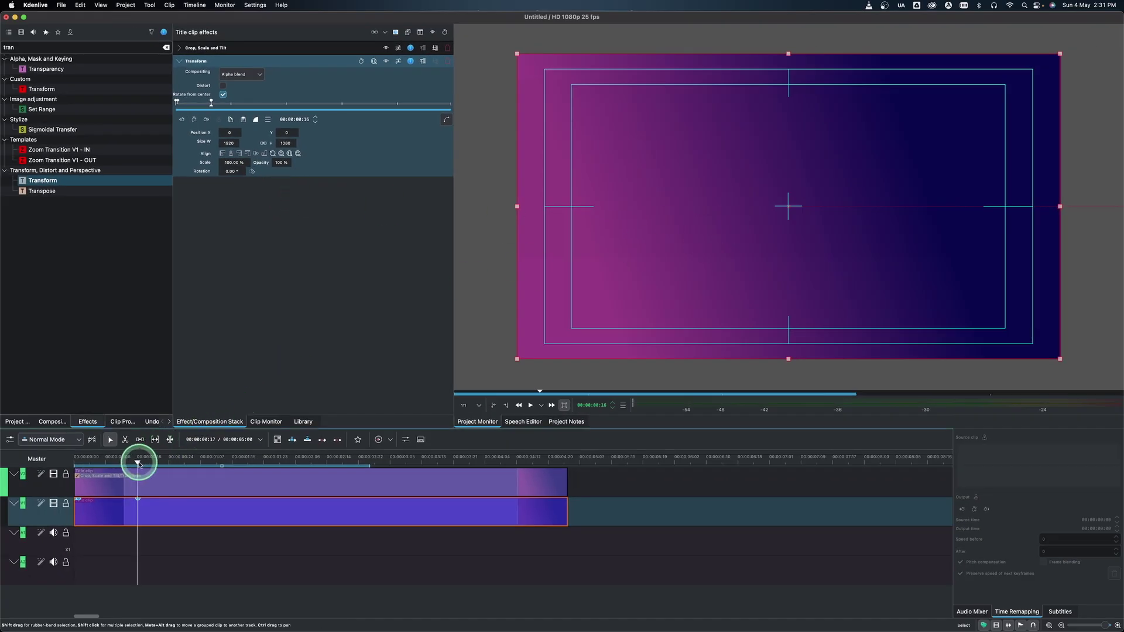
Play the slide-in animation from the start, and park the playhead at 00:00:00:18
drag(130, 466, 75, 466)
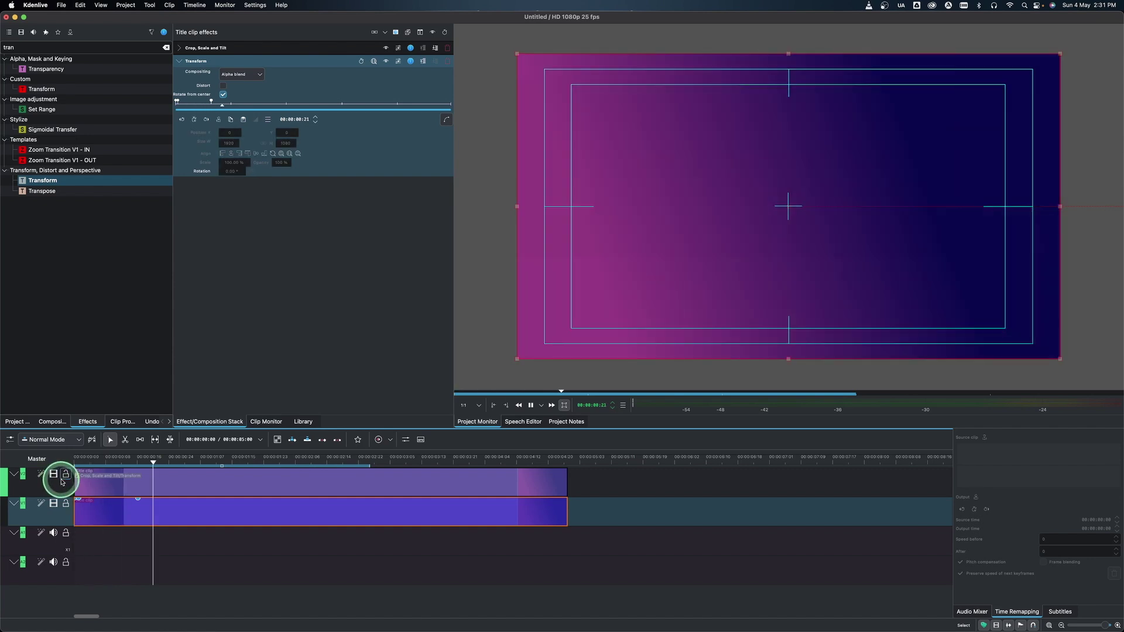
key(space)
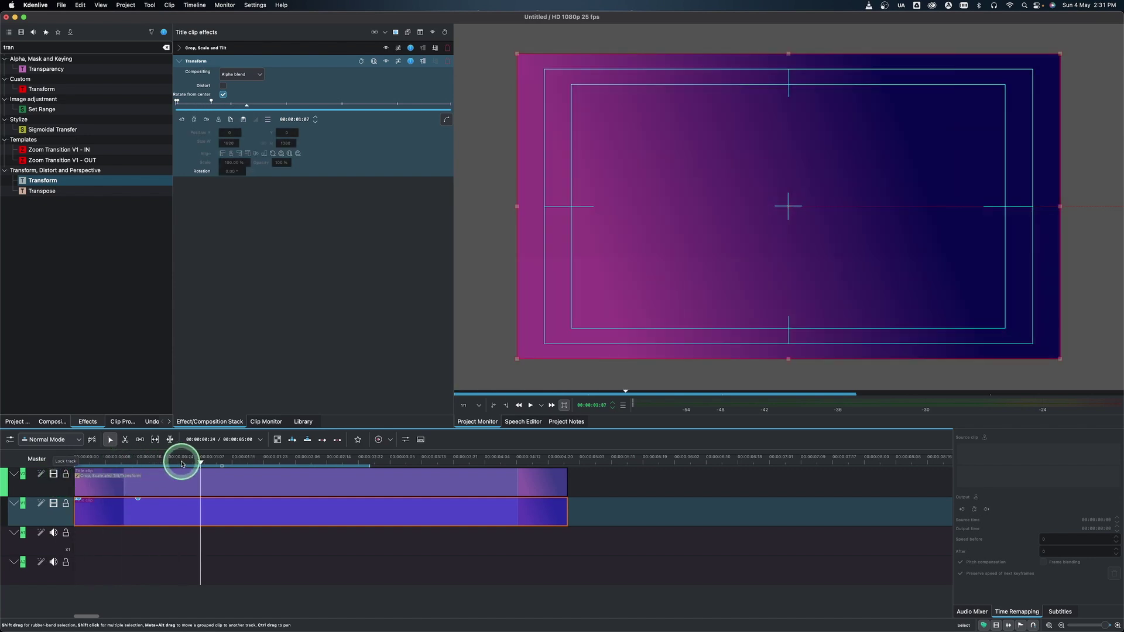
click(151, 466)
click(147, 466)
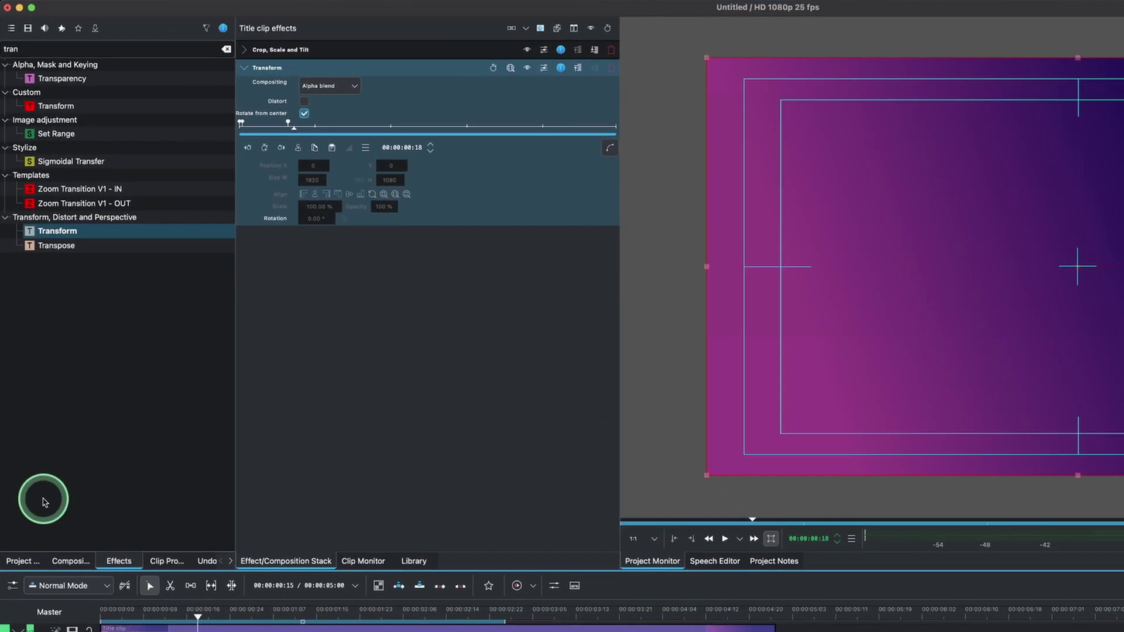
Create a new title clip and enter the two-line text "TEXT ANIMATION" over "KDENLIVE"
click(15, 421)
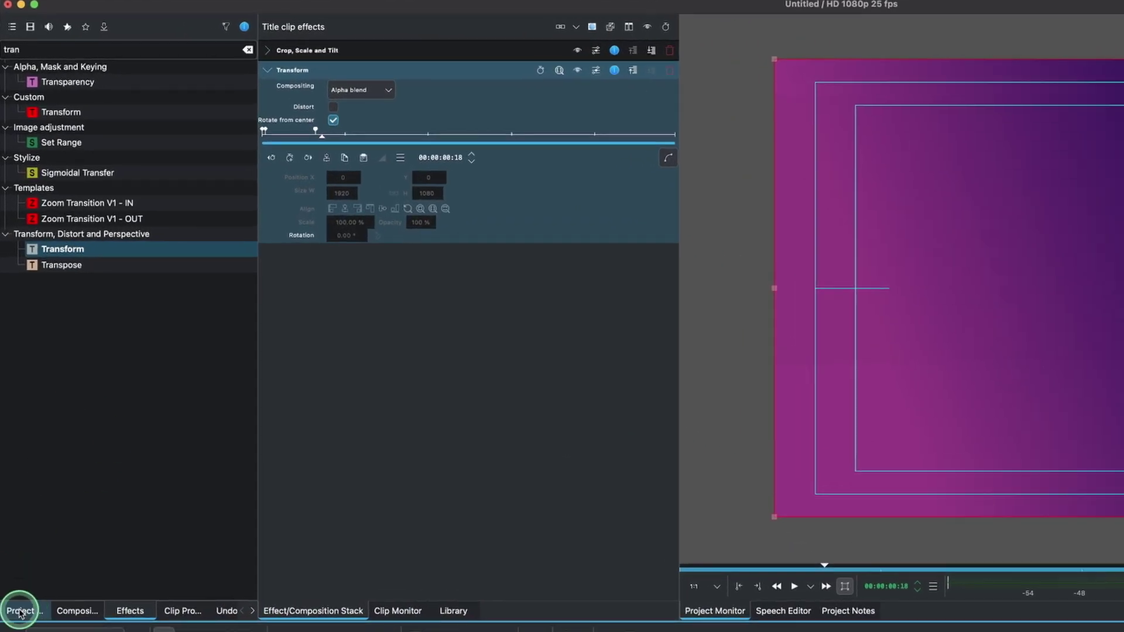
right_click(75, 199)
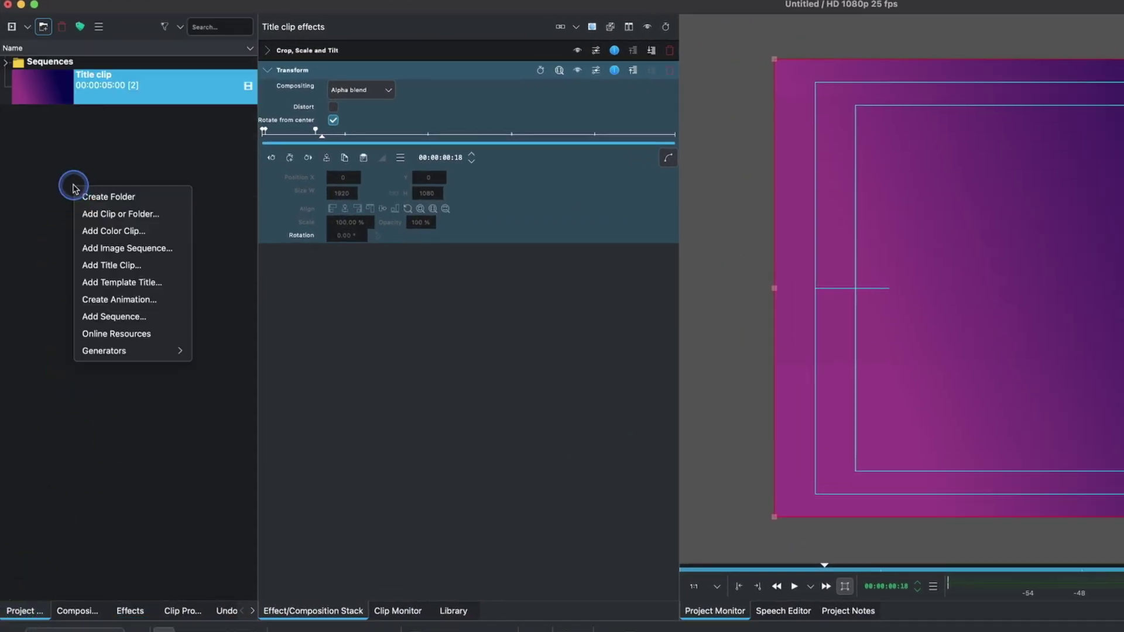
click(115, 268)
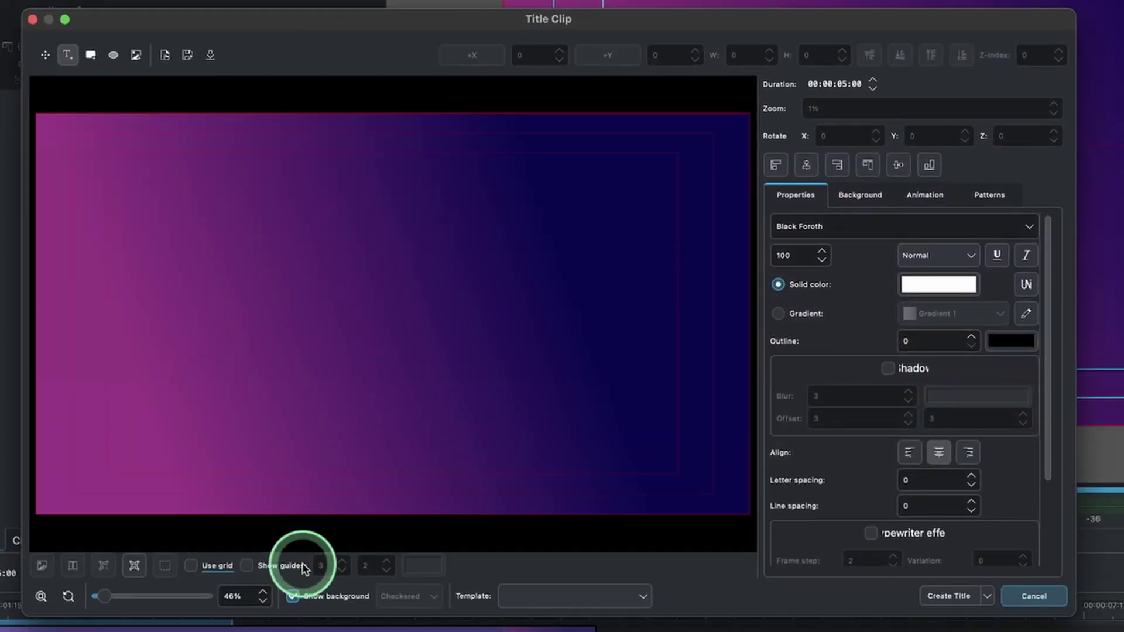
click(292, 596)
click(292, 597)
click(292, 597)
click(292, 597)
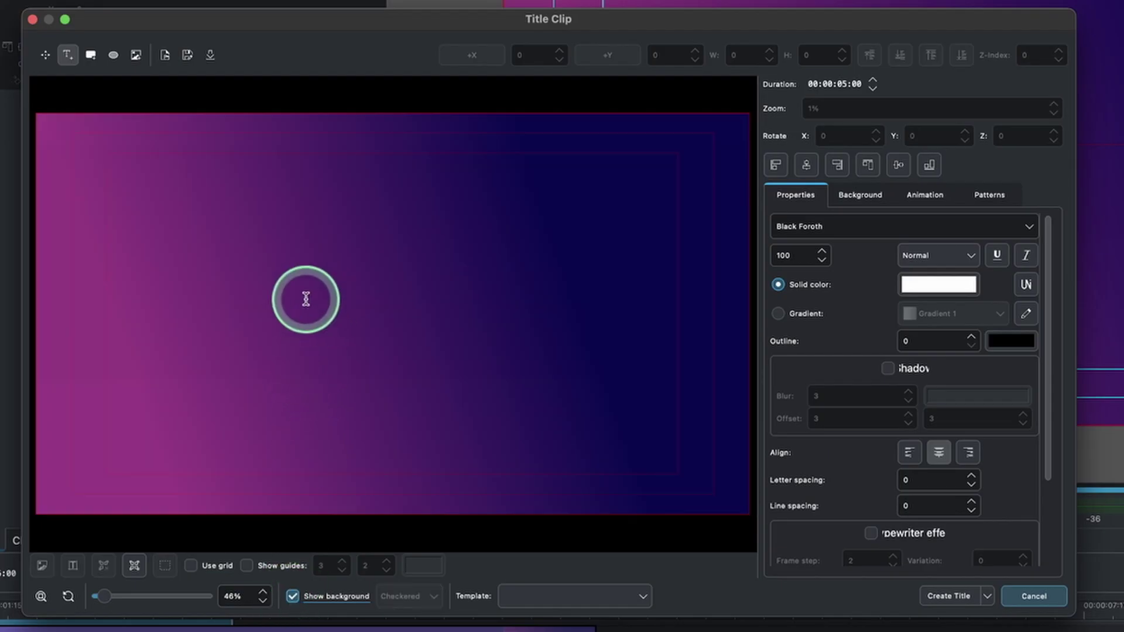
click(297, 305)
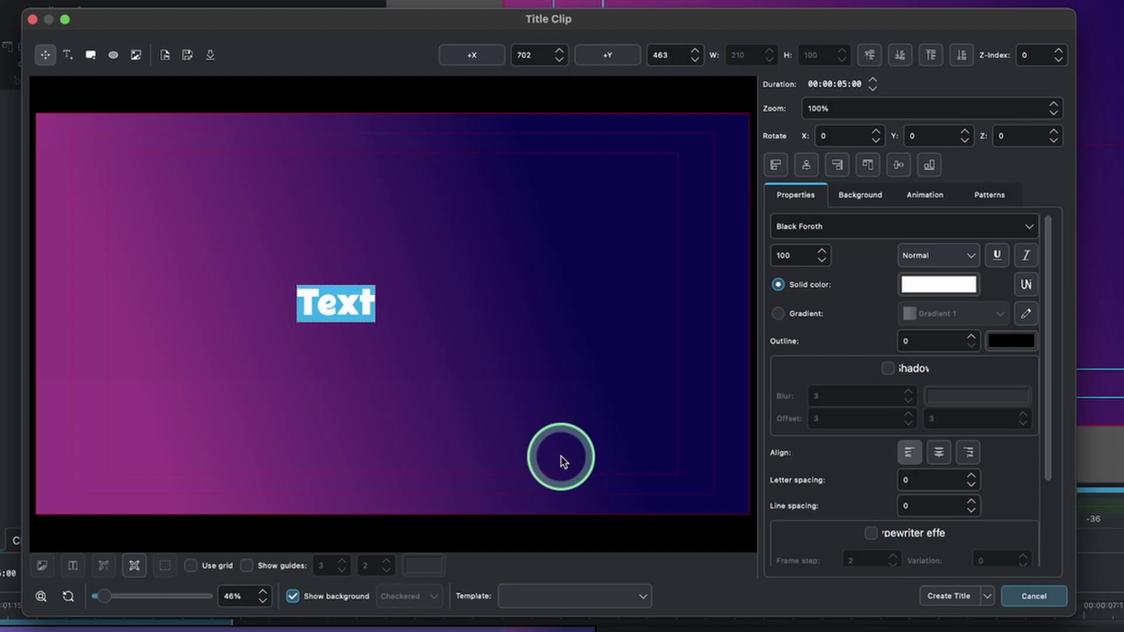
text(tex)
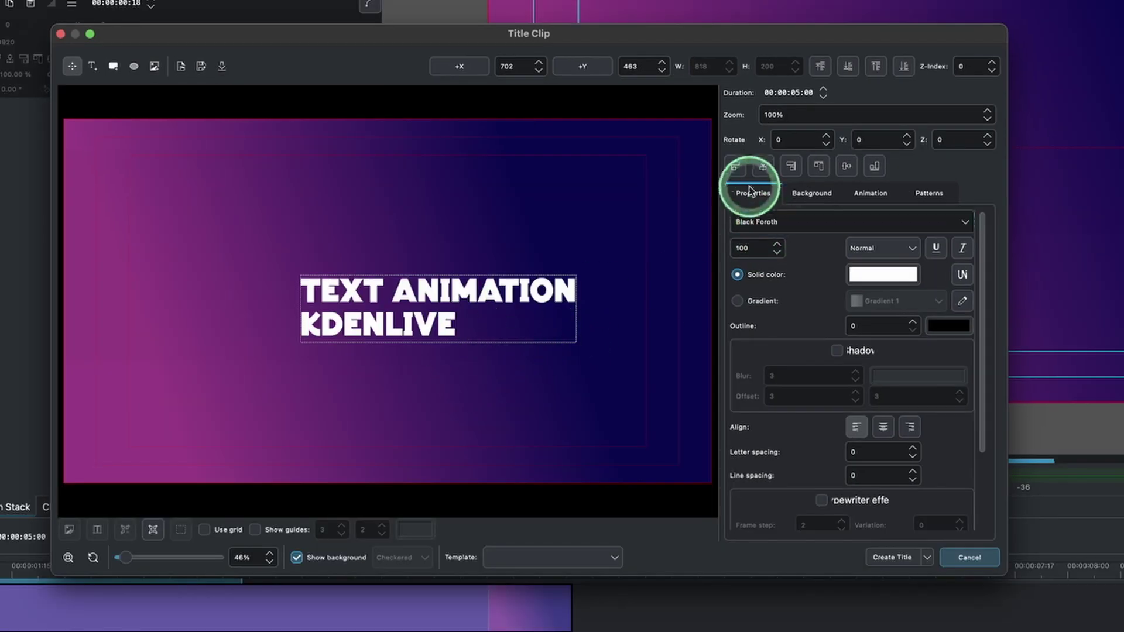
Center the text block horizontally and vertically in the frame, and center-align its two lines
click(762, 170)
click(845, 168)
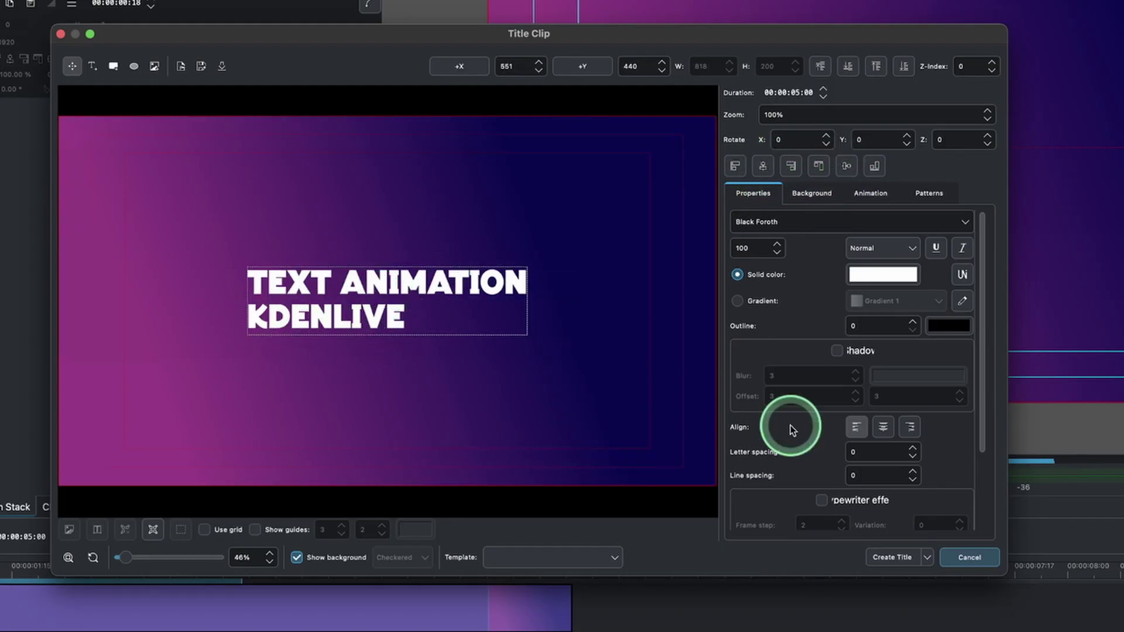
click(884, 430)
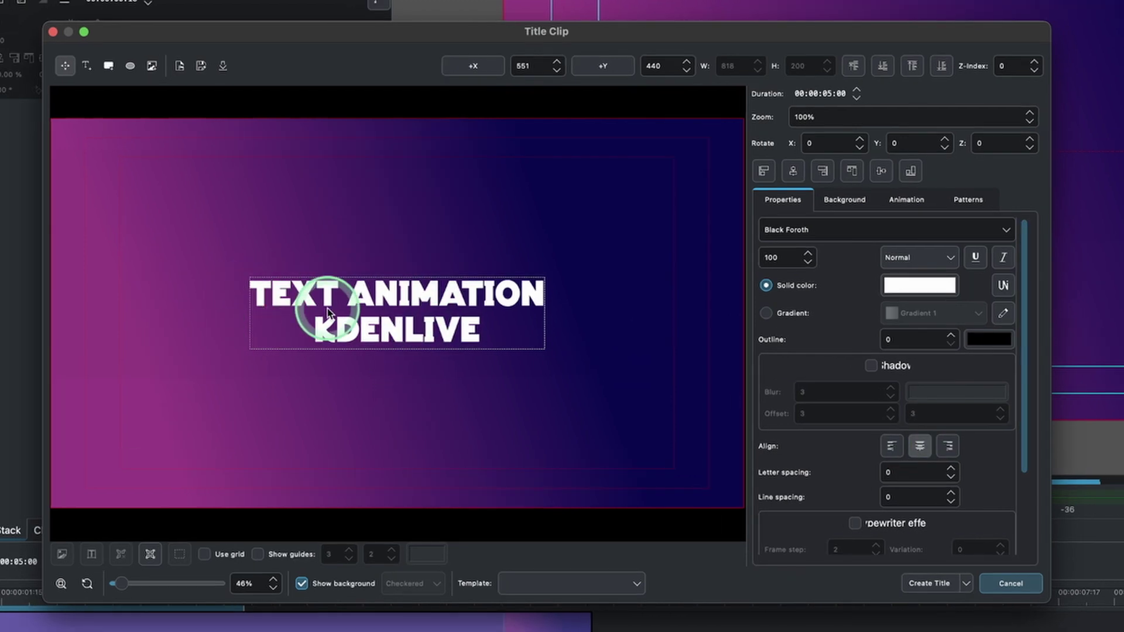
Enable the text shadow with a vertical offset of 10, and create the title
click(872, 366)
click(914, 414)
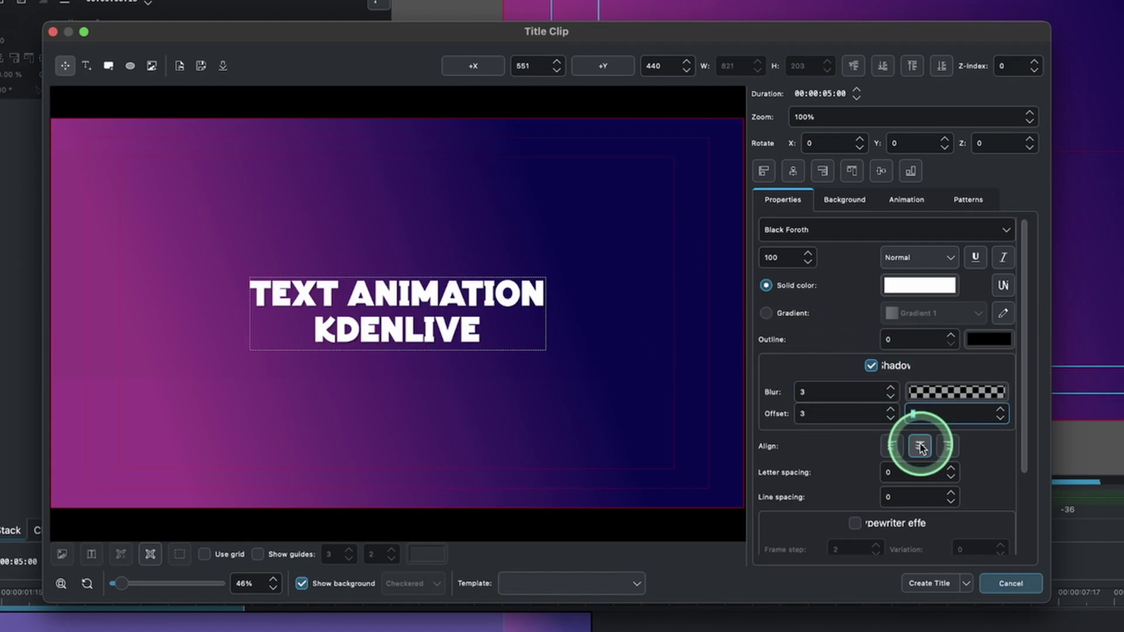
text(10)
key(Return)
click(760, 452)
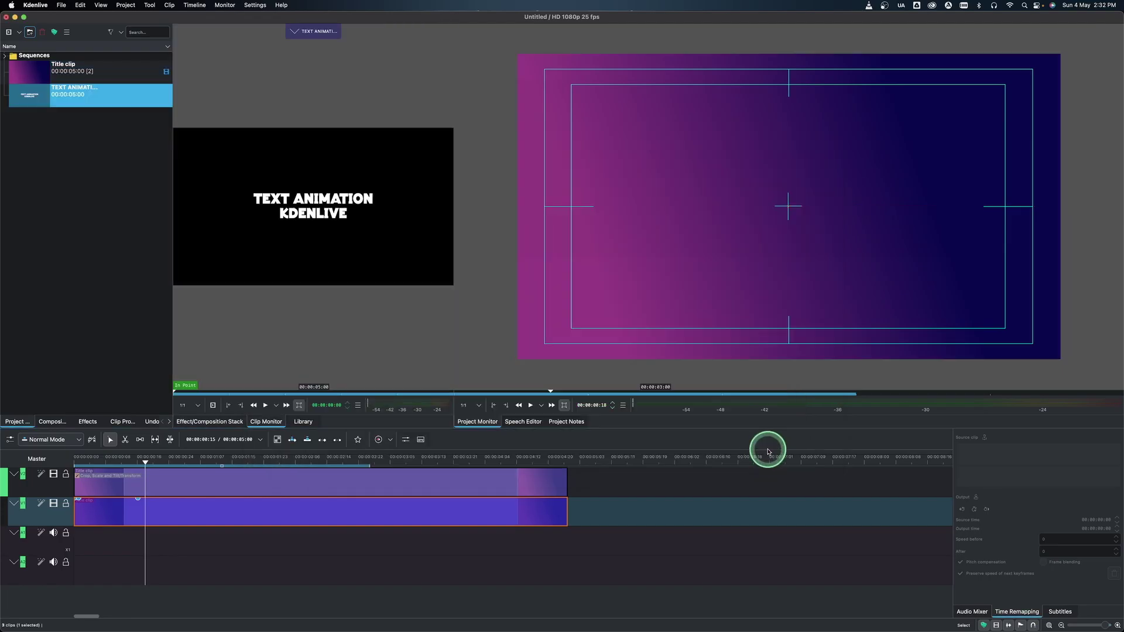
Insert one video track above V2 and place the new text title clip at its start
click(44, 477)
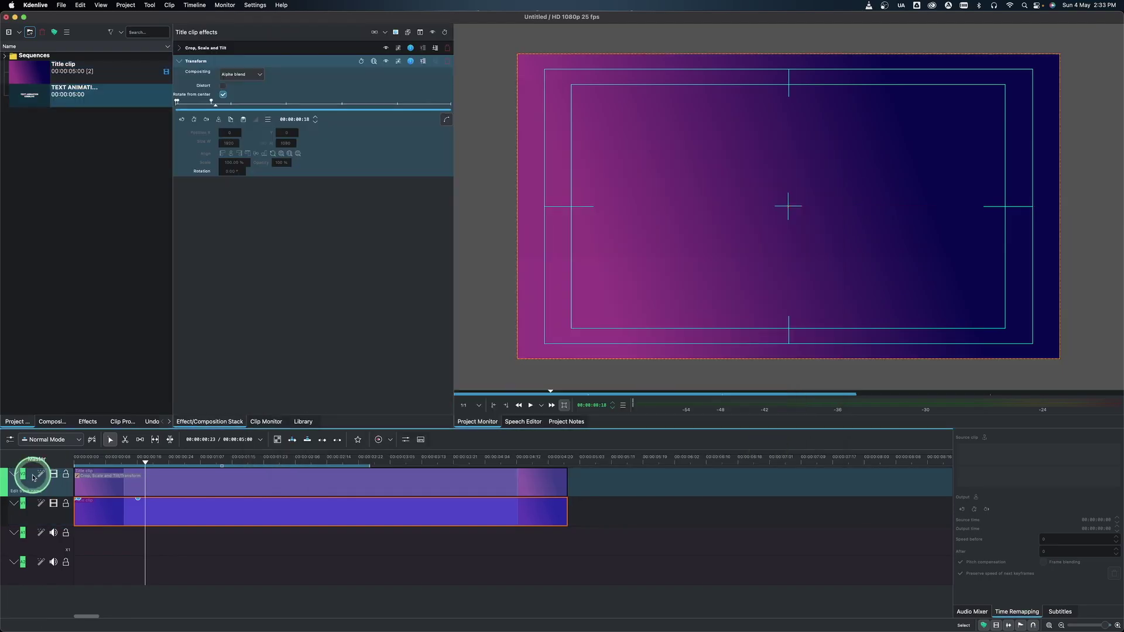
right_click(53, 479)
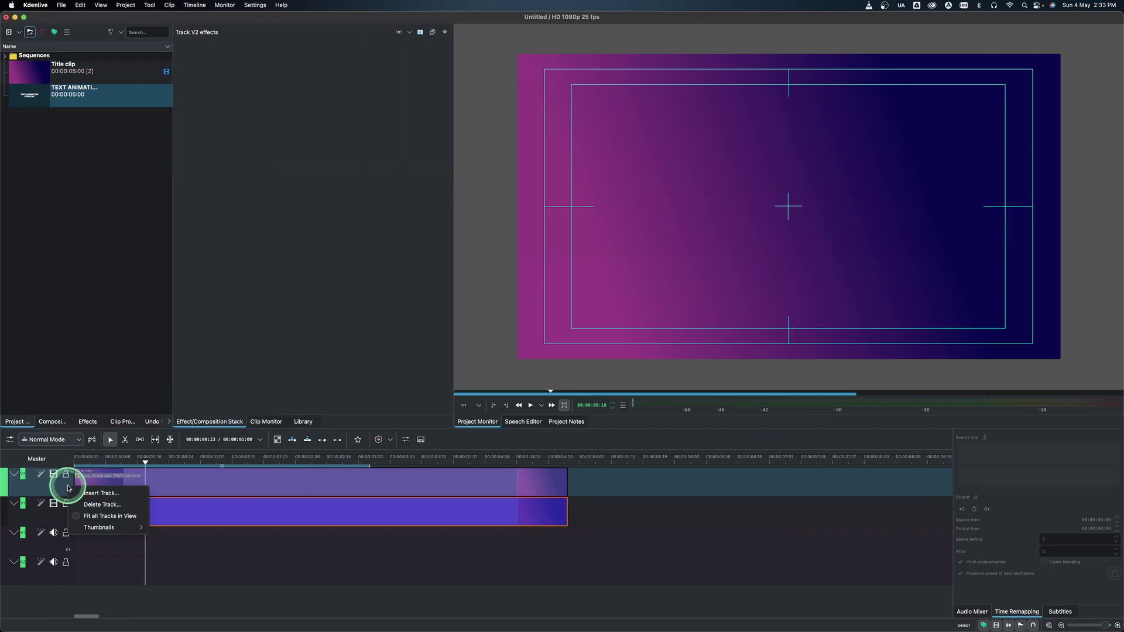
click(99, 499)
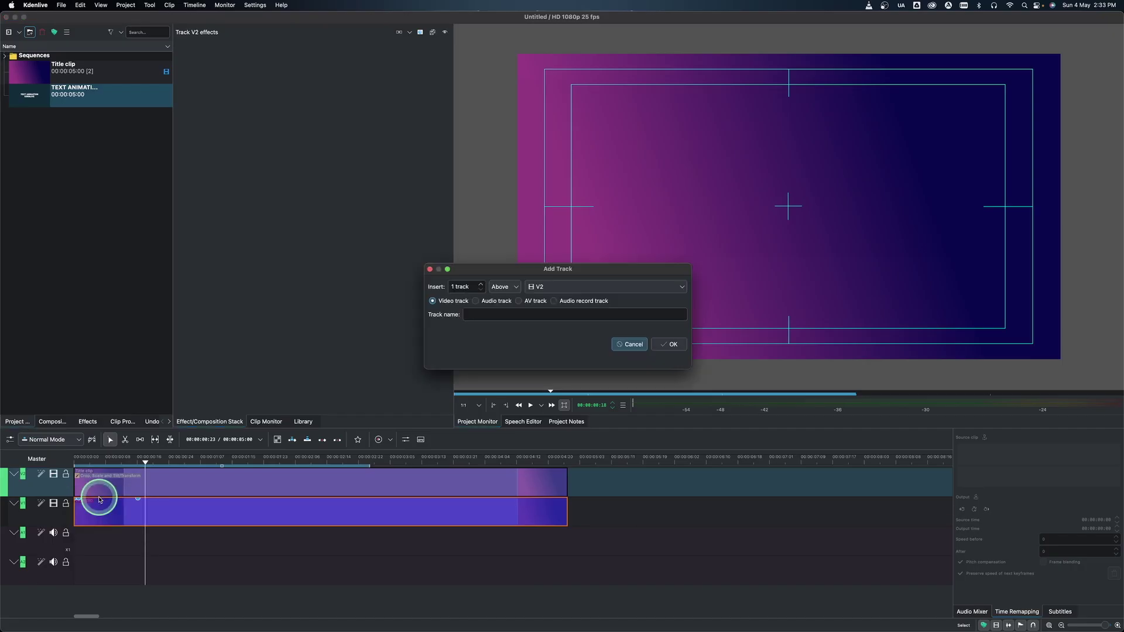
click(678, 345)
drag(30, 92, 88, 480)
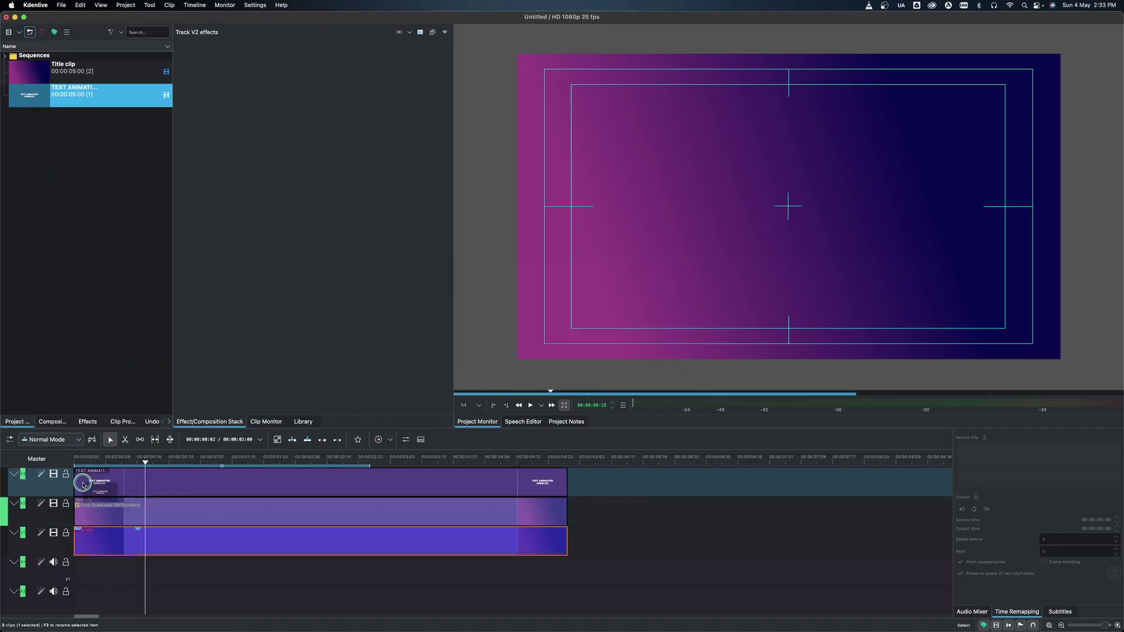
Trim the text clip's start to about 00:00:00:09 on the timeline and apply the Transform effect to the clip
click(179, 476)
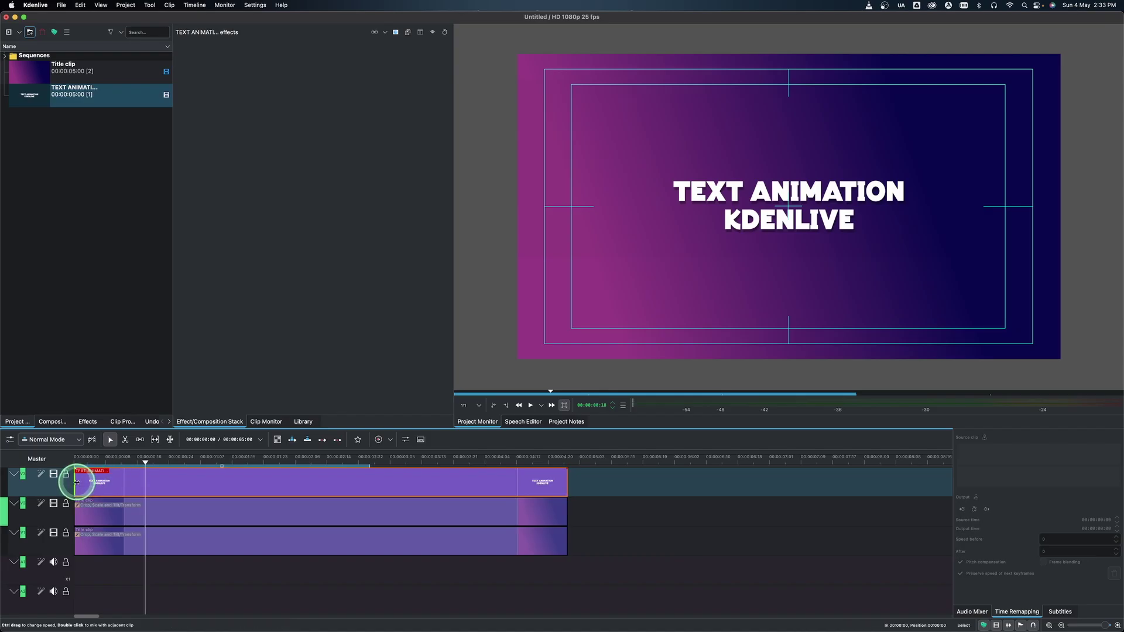
click(115, 462)
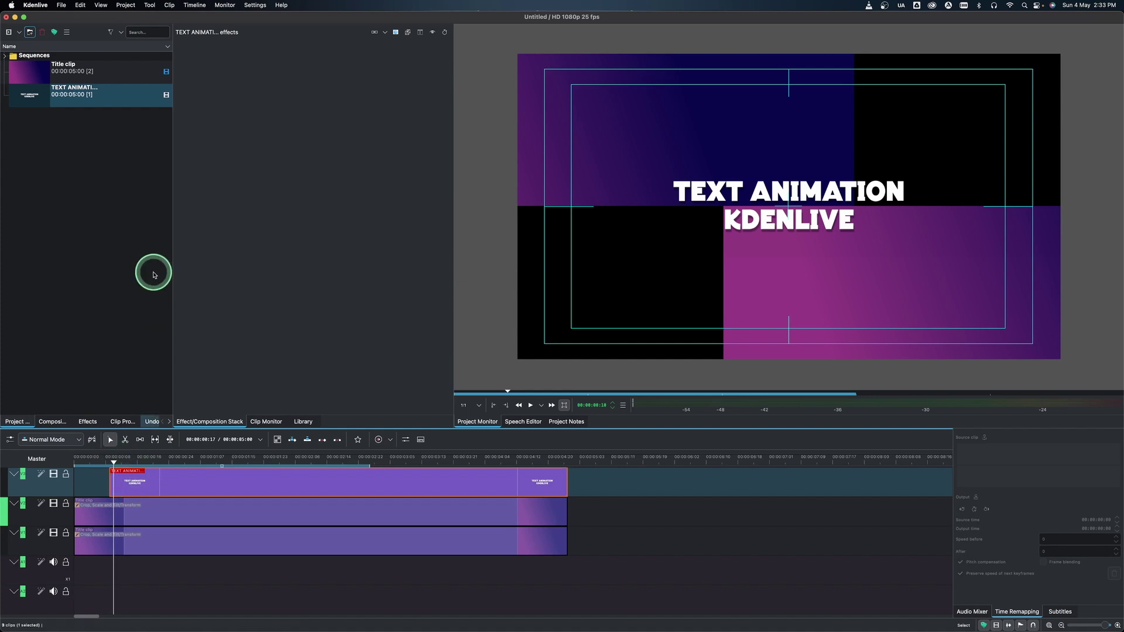
click(88, 422)
drag(33, 185, 271, 220)
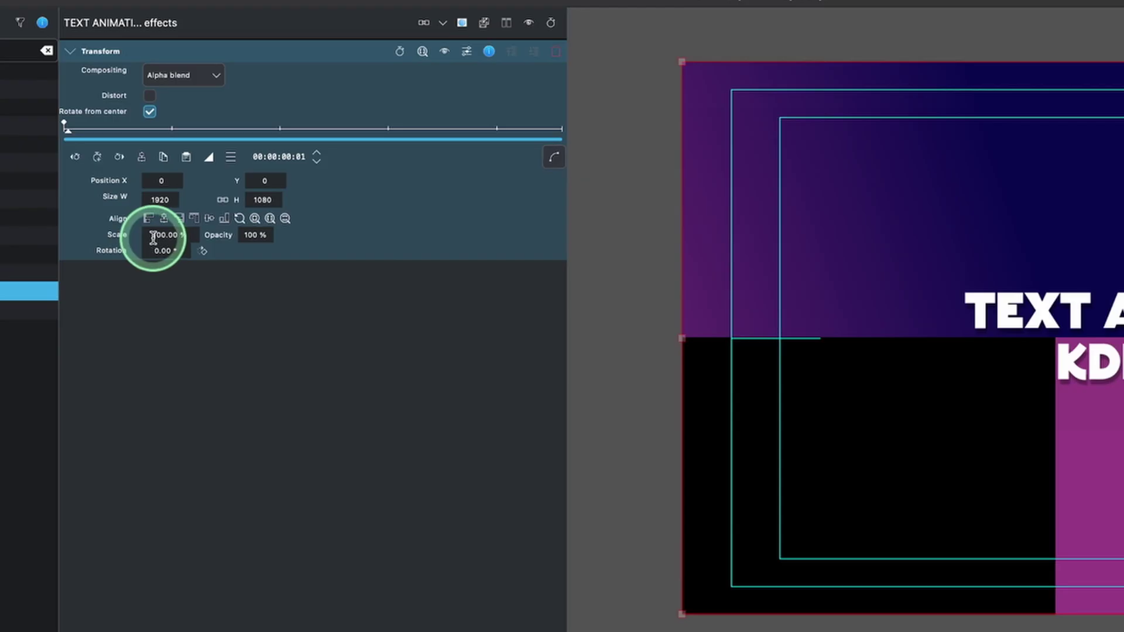
Add a Transform keyframe at 00:00:00:01 on the text clip and set its Scale to 1% and Opacity to 0%
click(152, 238)
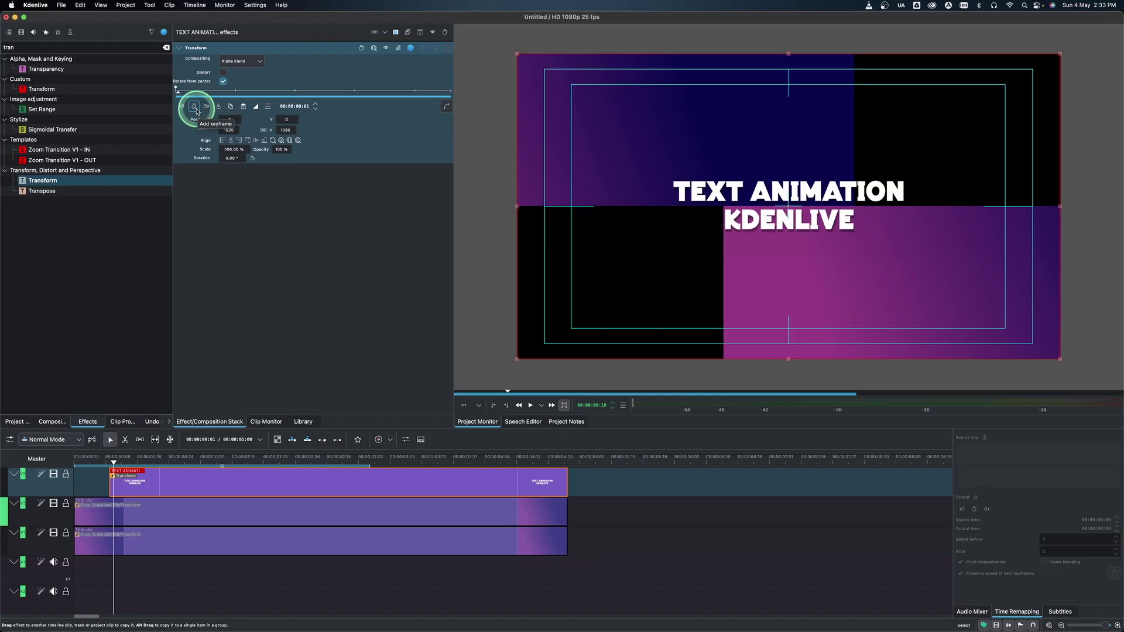
click(99, 161)
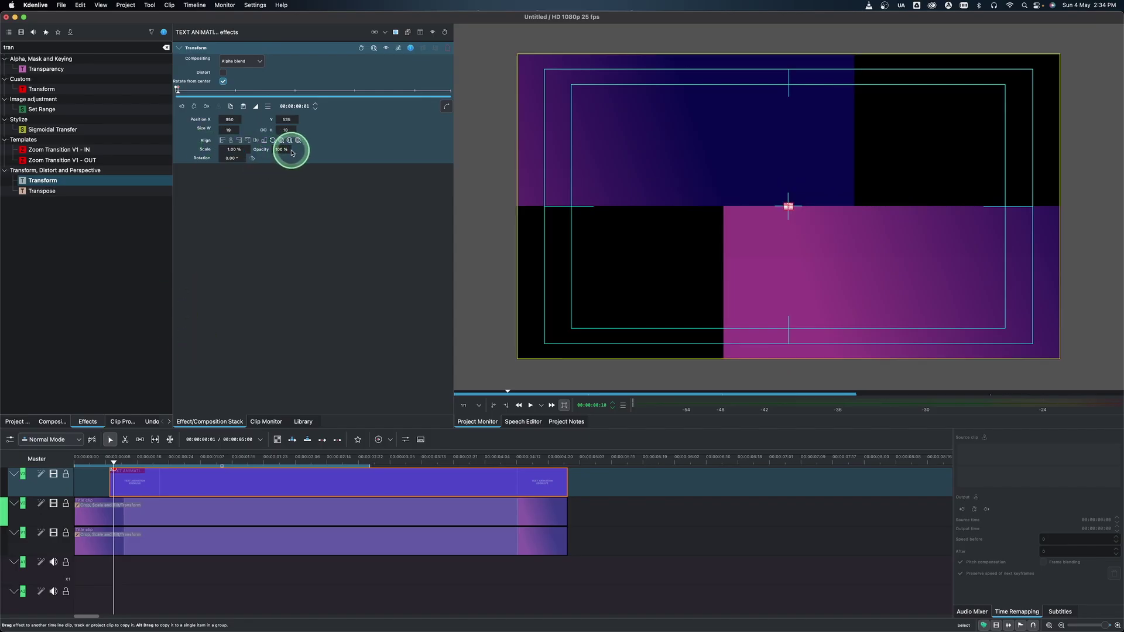
drag(239, 148, 192, 148)
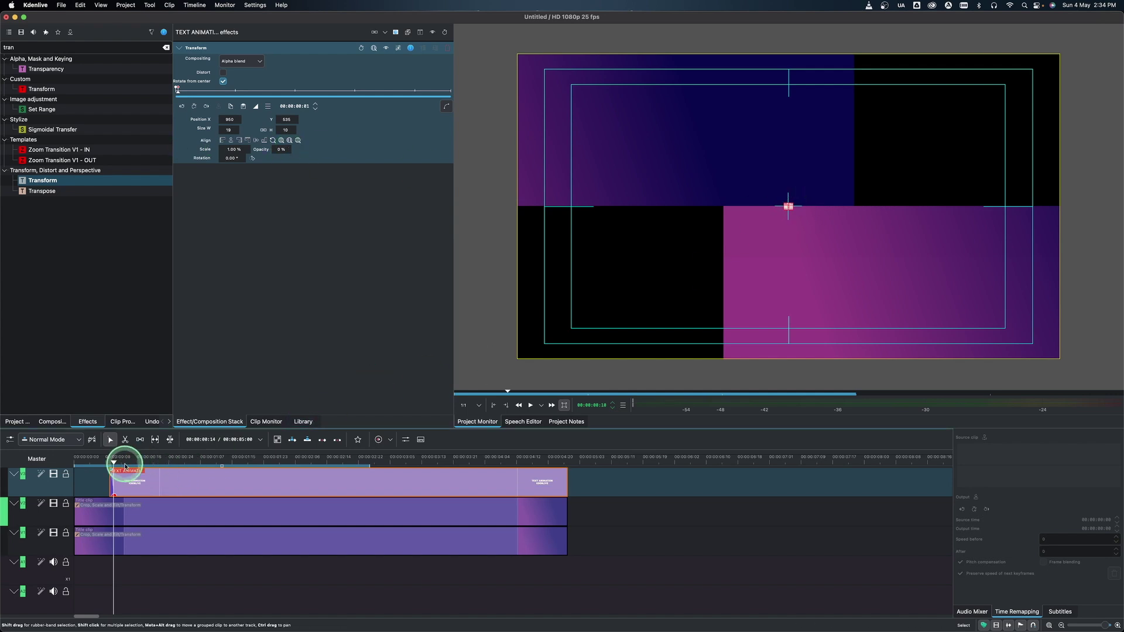
Add a Transform keyframe at 00:00:00:14 on the text clip and set its Opacity and Scale to 100%
click(154, 465)
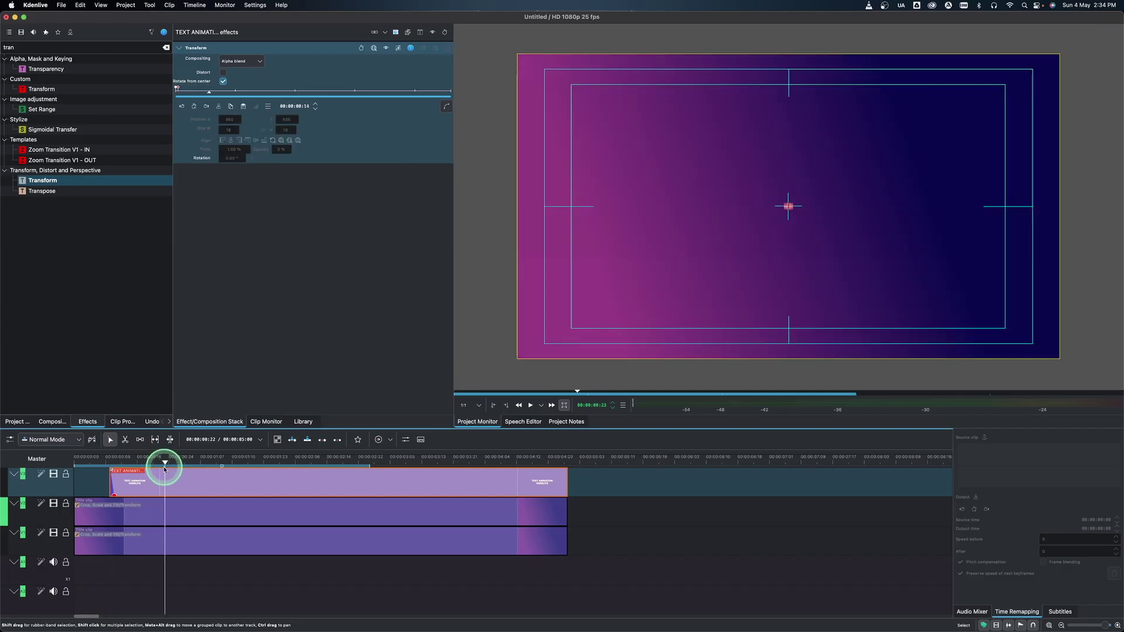
click(194, 106)
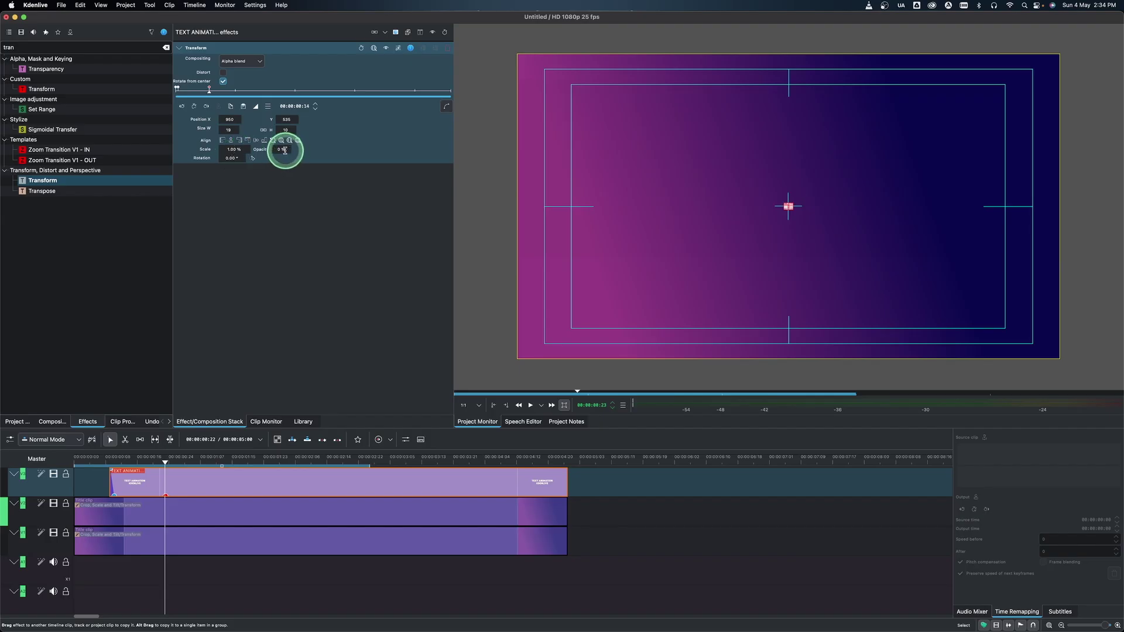
drag(286, 150, 267, 149)
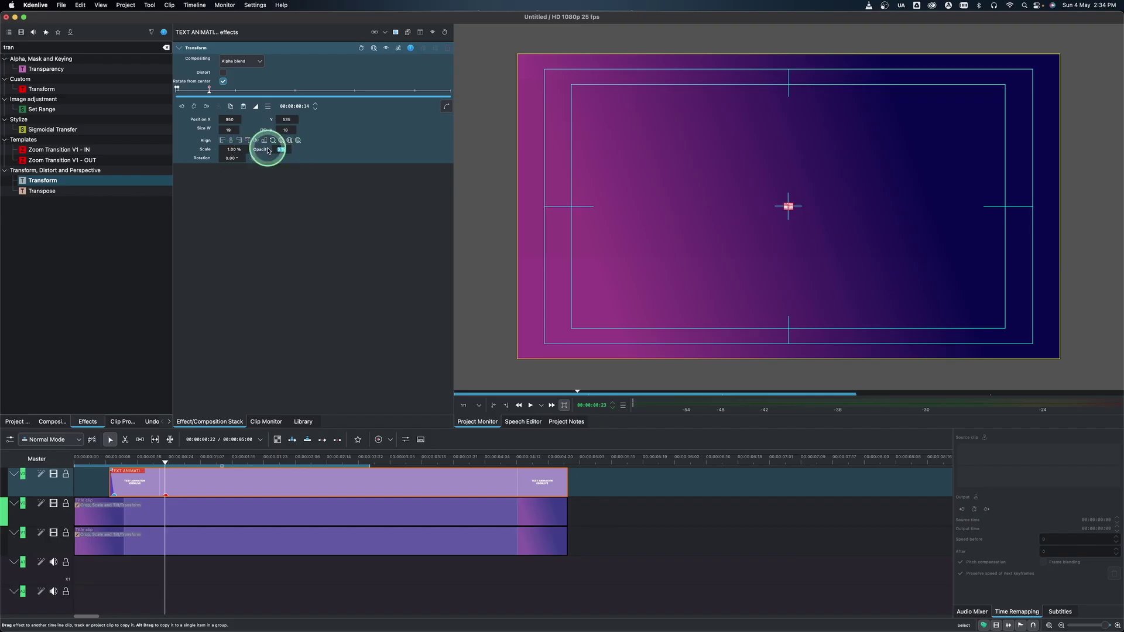
text(100)
key(Return)
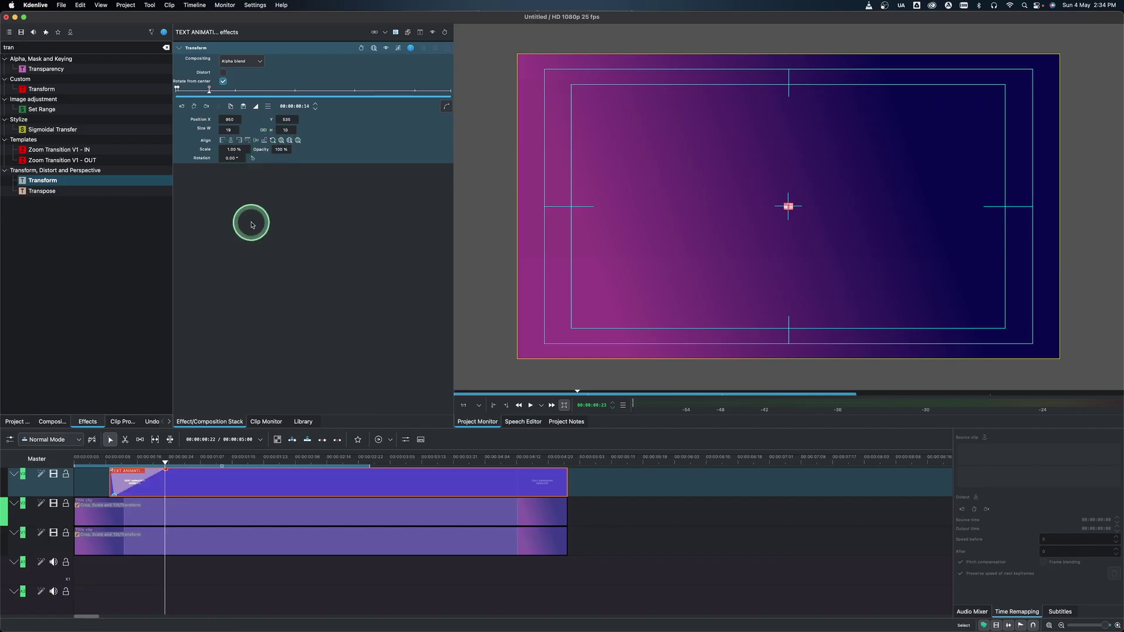
drag(245, 149, 191, 276)
text(100)
key(Return)
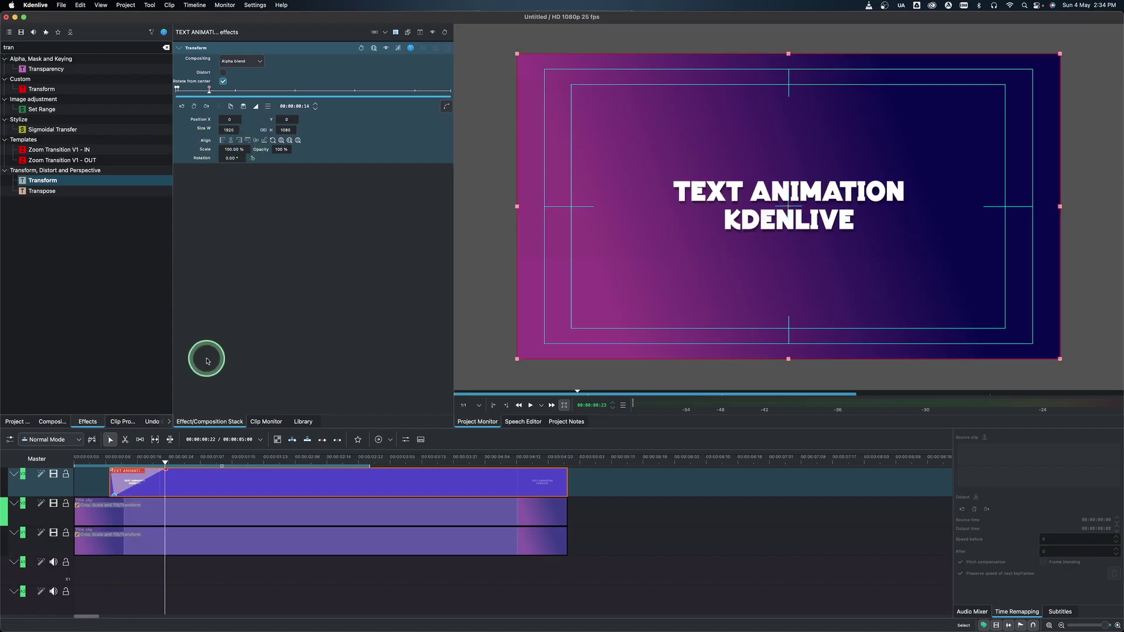
Play the intro from the start to preview the text growing in, and park the playhead just past two seconds
click(76, 462)
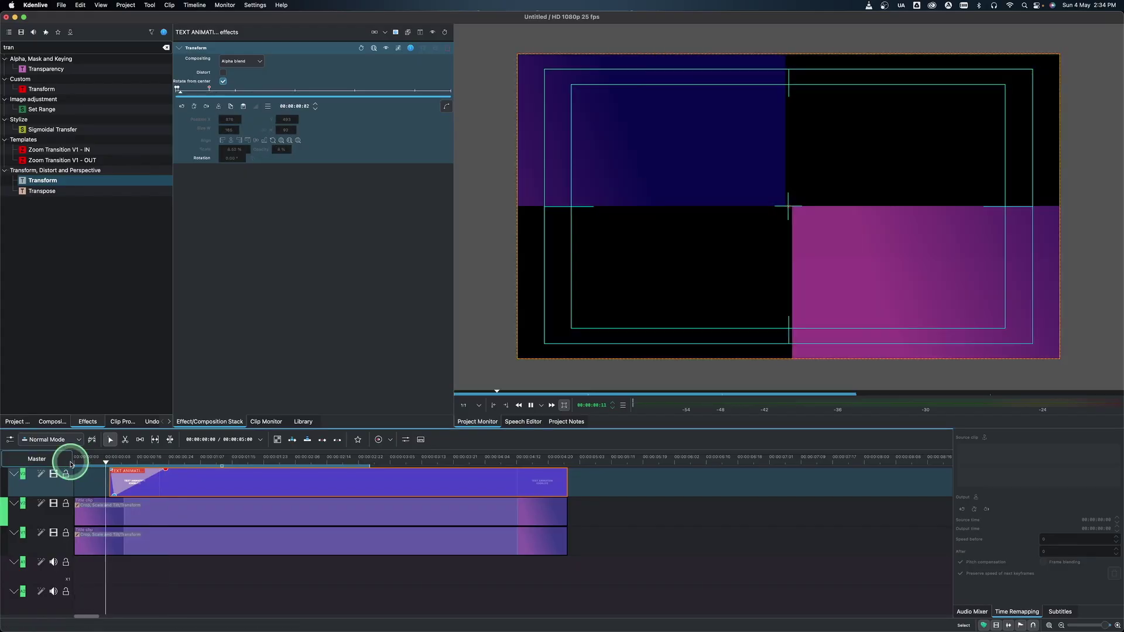
key(space)
click(299, 462)
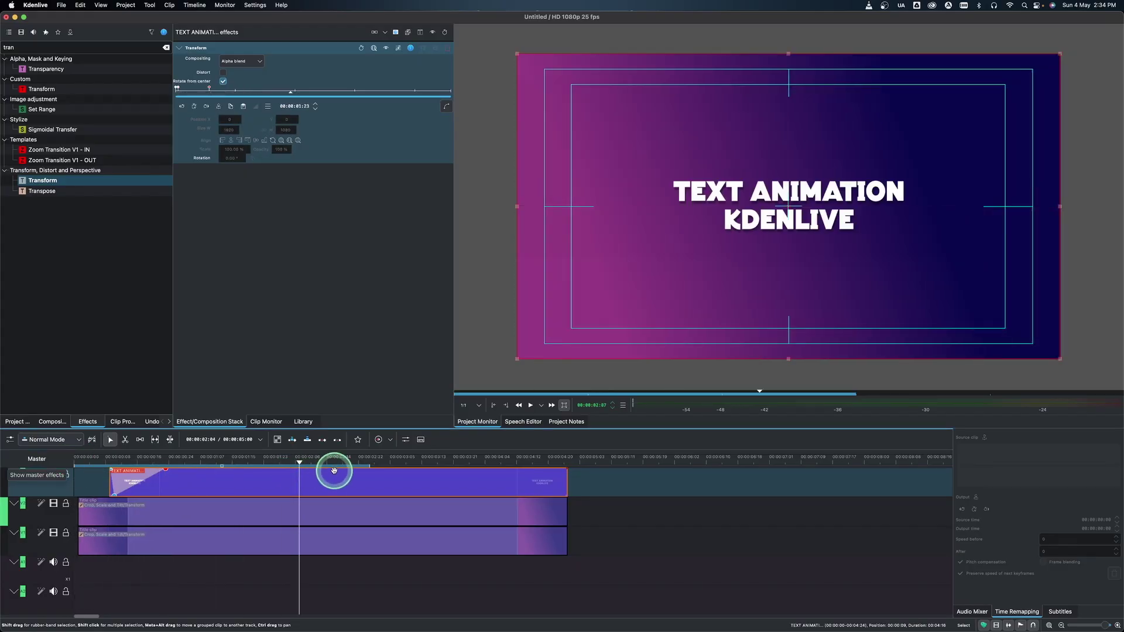
Add two more Transform keyframes on the text clip, at 00:00:02:09 and 00:00:02:19
click(345, 463)
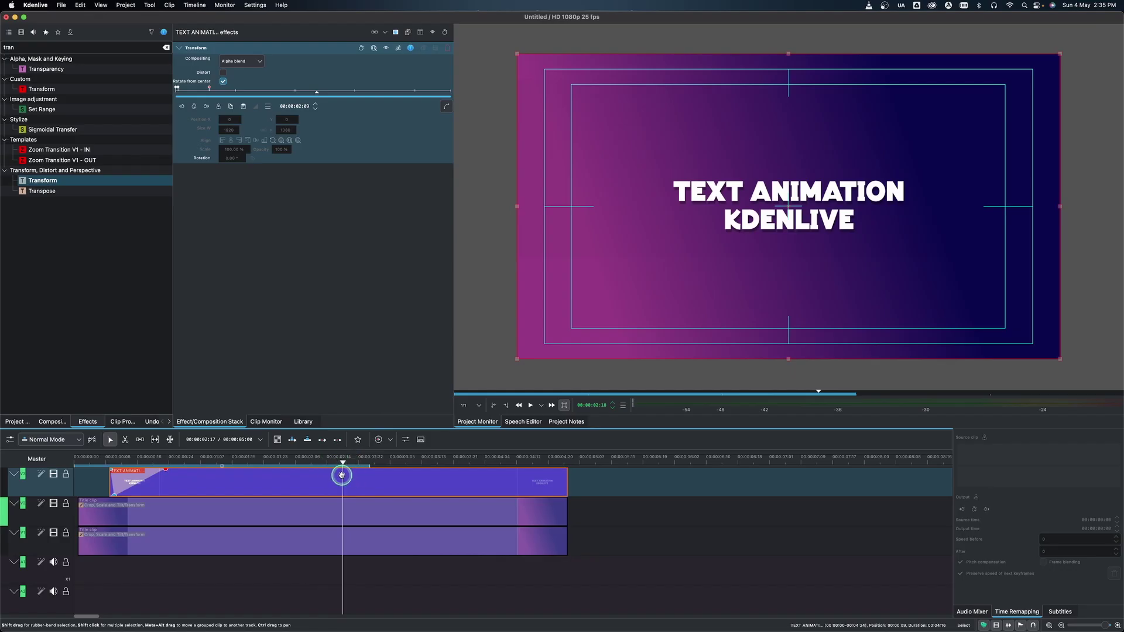
click(194, 106)
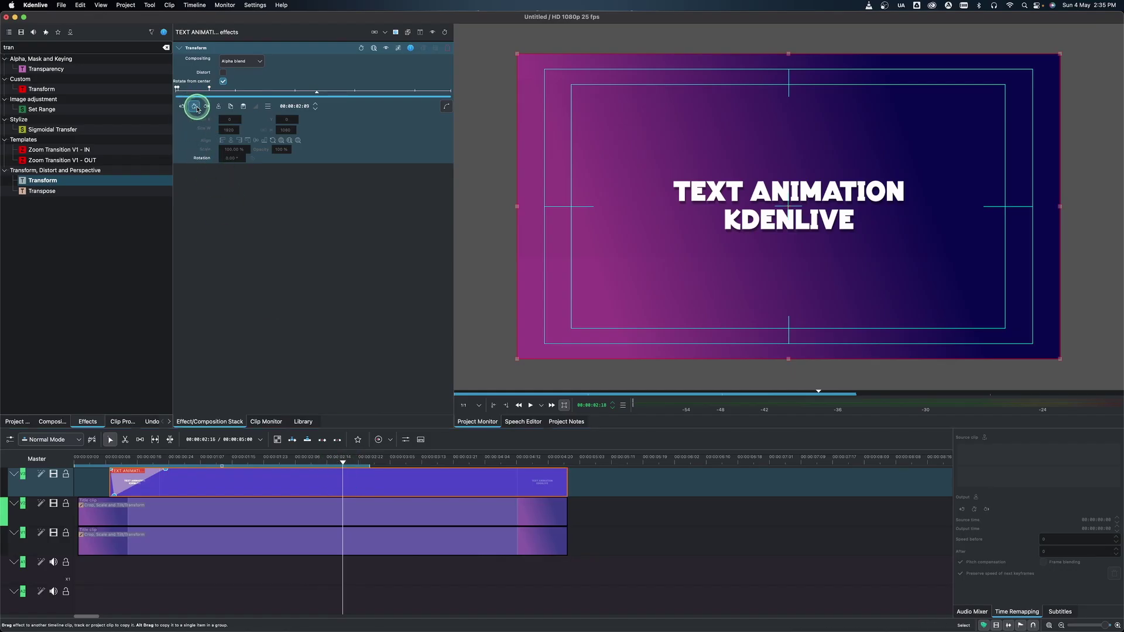
click(384, 466)
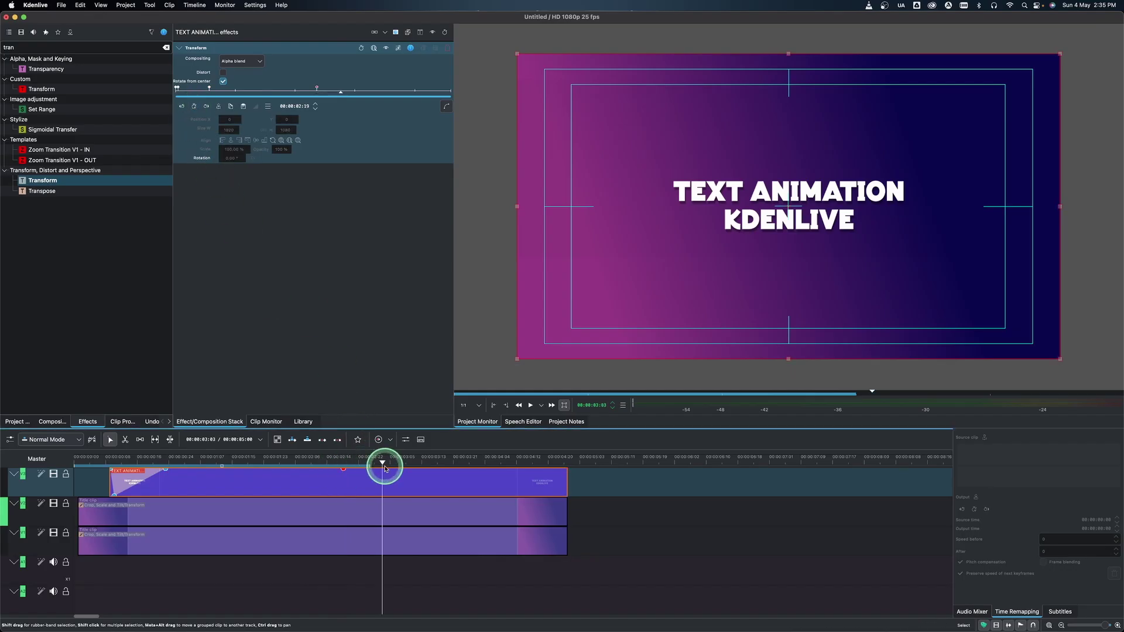
click(194, 106)
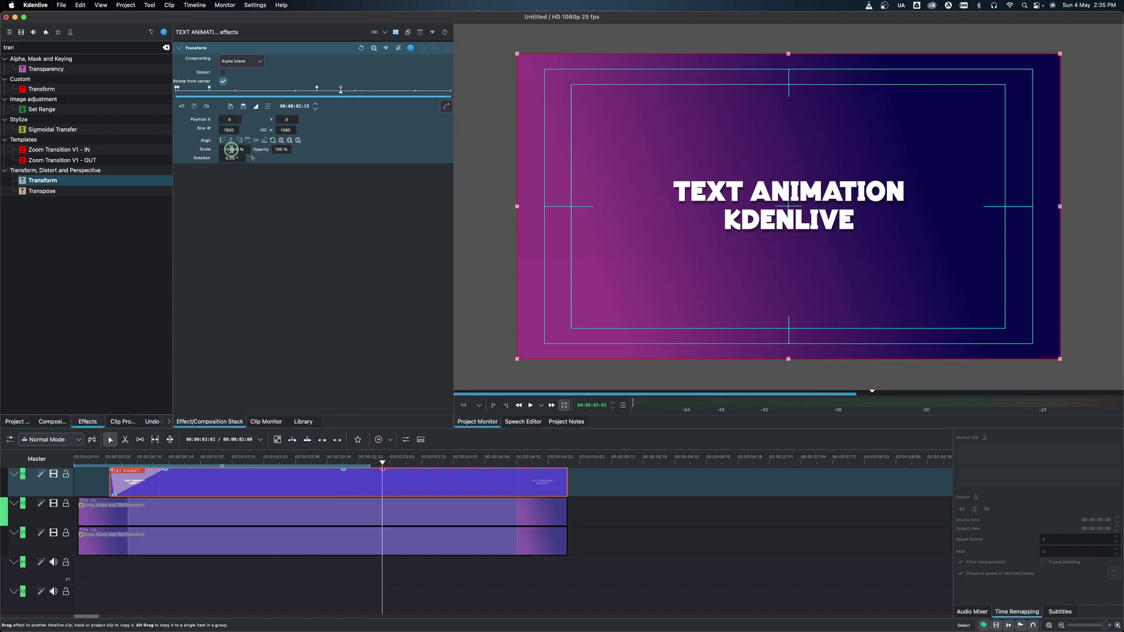
At the text clip's 00:00:02:19 keyframe, set the Scale to 1% and the Opacity to 0%
drag(225, 150, 224, 150)
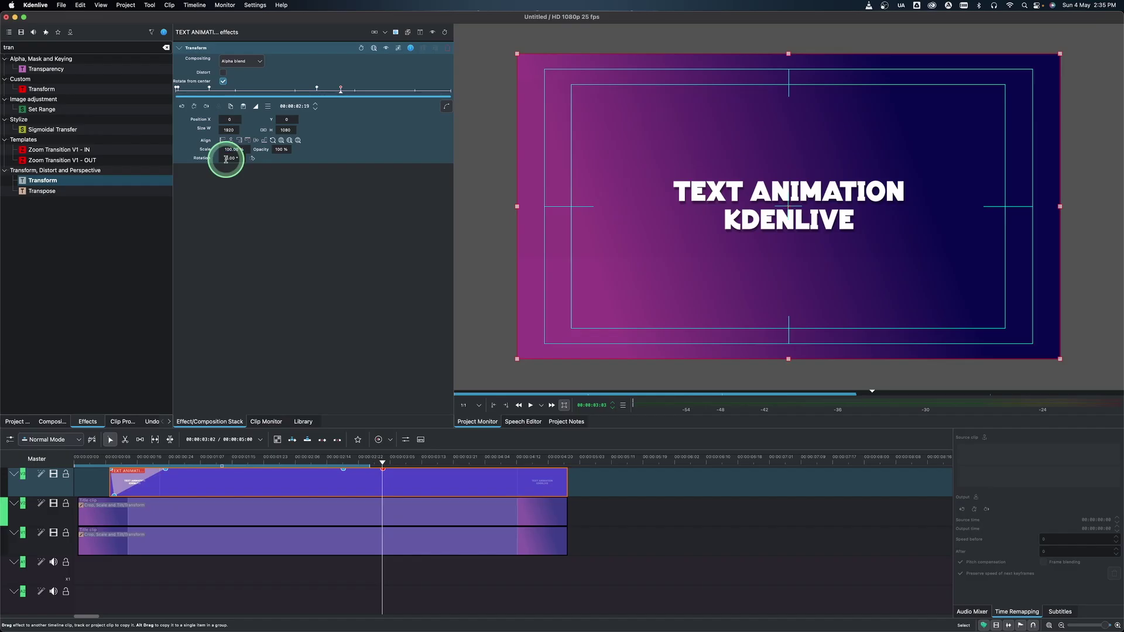
drag(249, 149, 219, 150)
click(286, 150)
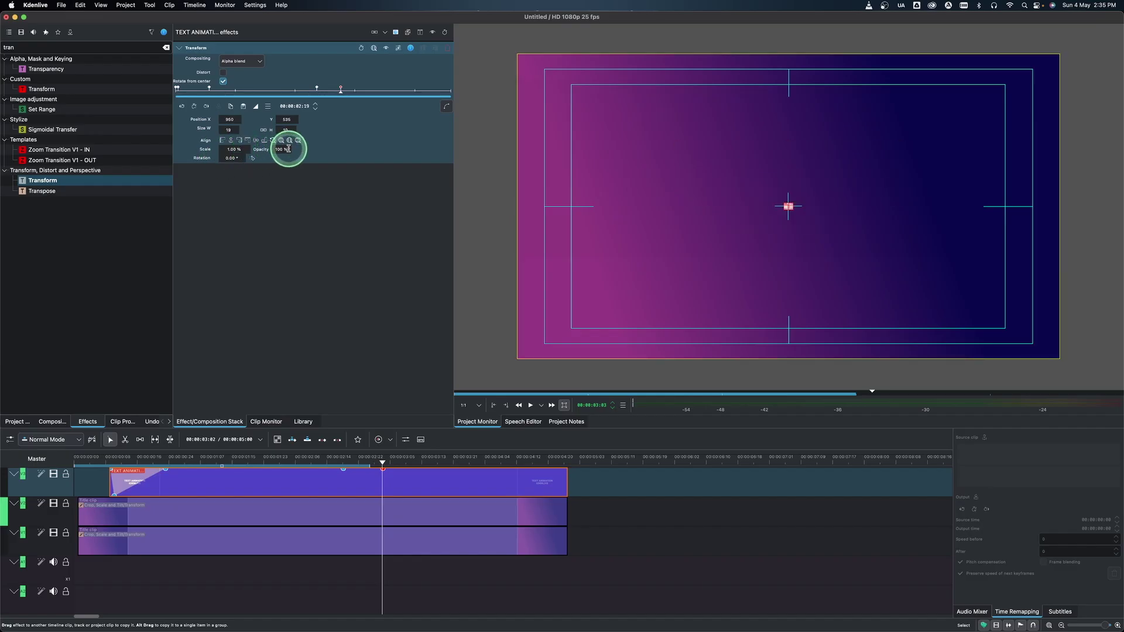
drag(288, 148, 91, 146)
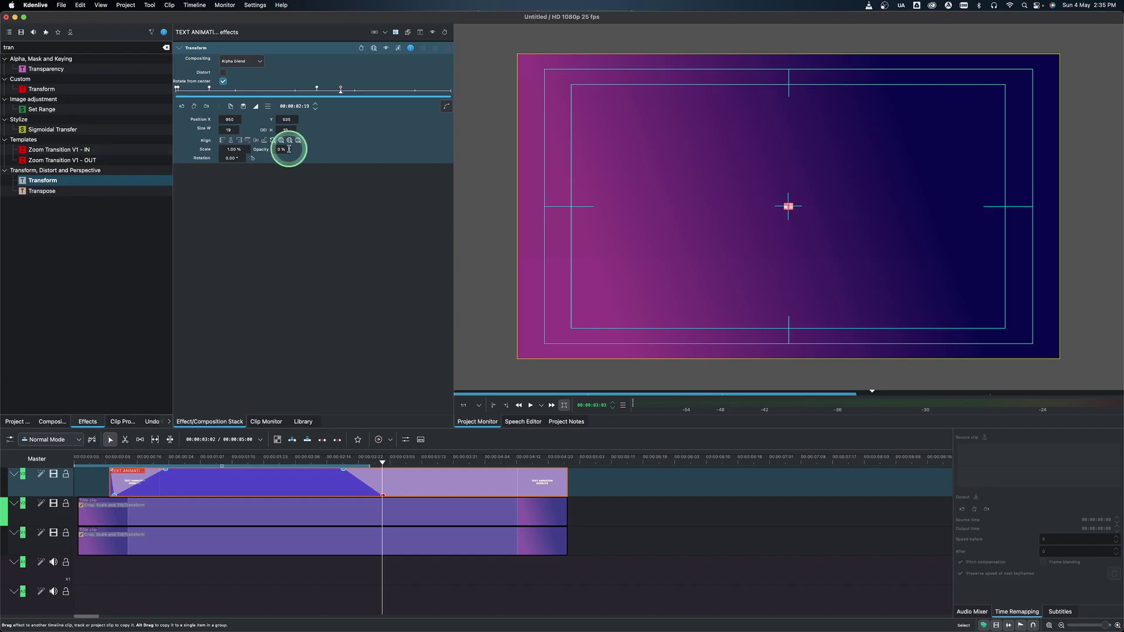
Trim the text clip to a duration of about 00:00:03:04, and add a Transform keyframe at 00:00:03:04 on both gradient clips
drag(567, 480, 425, 485)
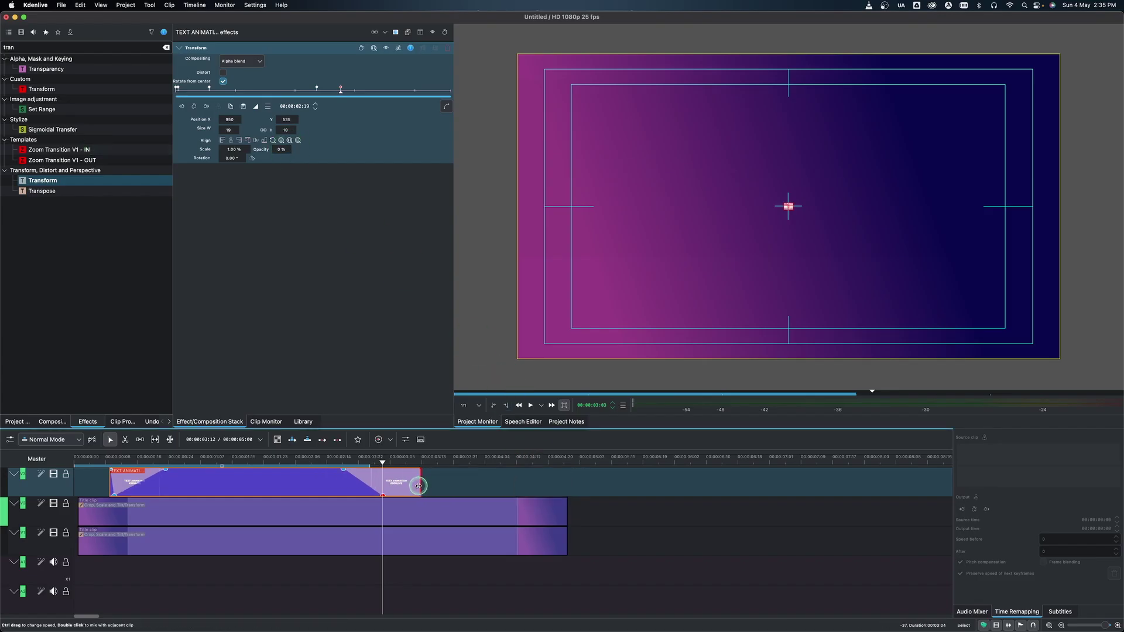
click(396, 464)
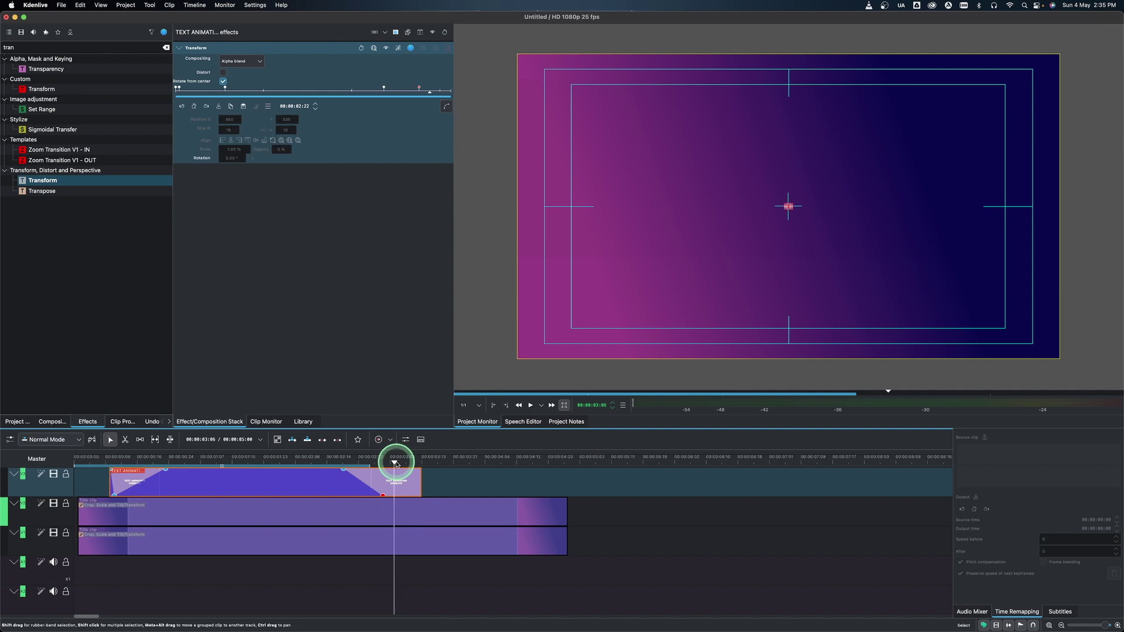
click(389, 515)
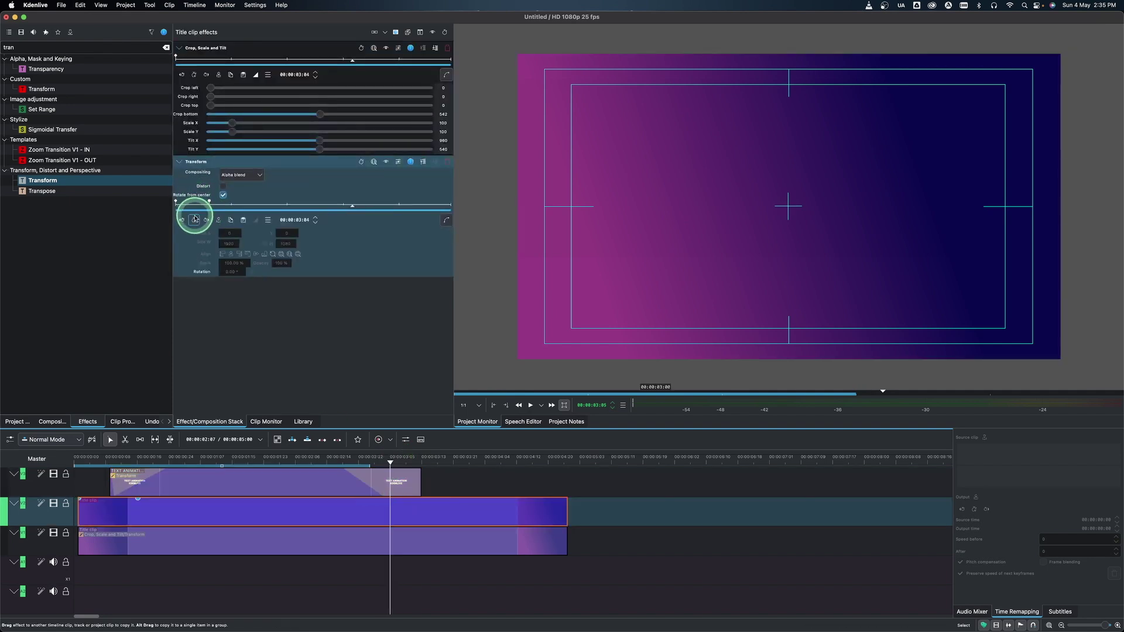
drag(389, 512, 392, 538)
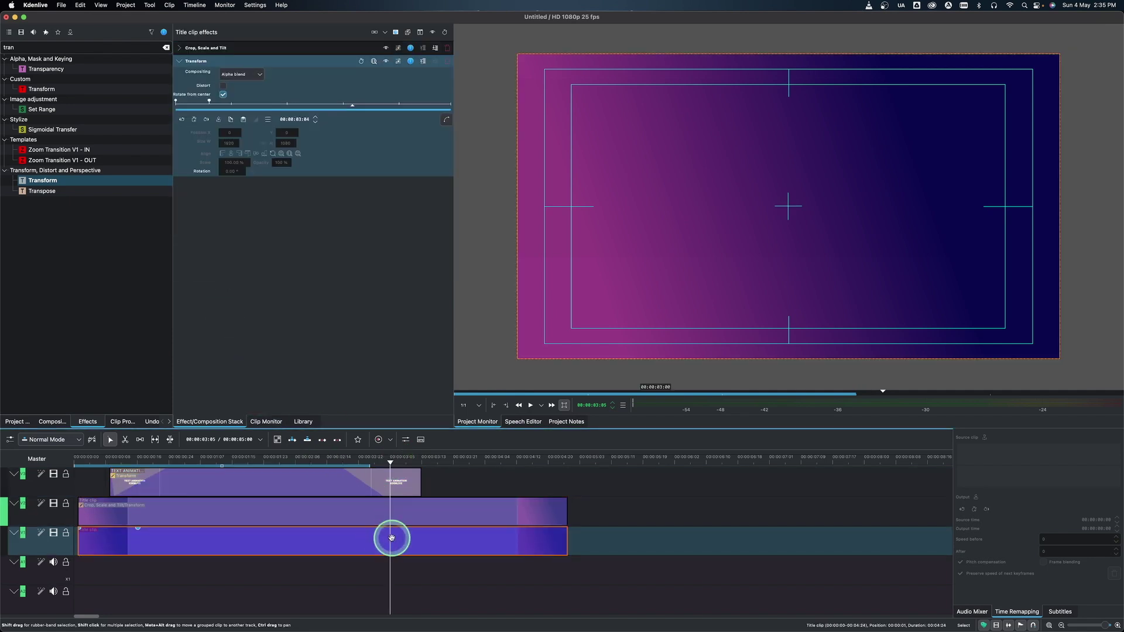
click(194, 118)
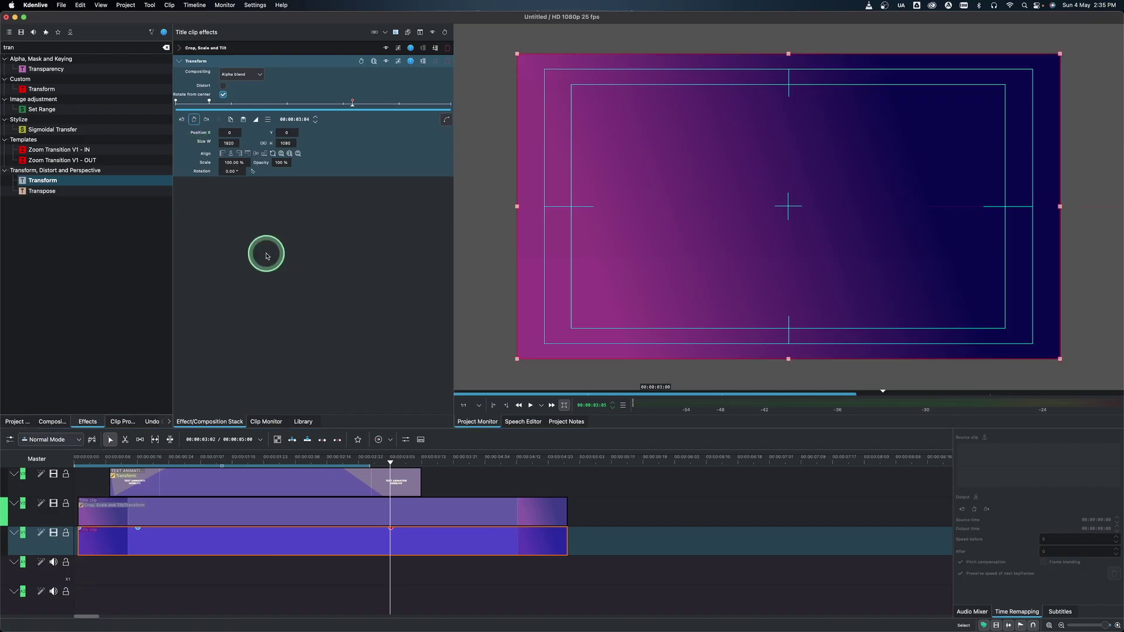
On the lower-track gradient clip, add a Transform keyframe at 00:00:03:14 and set its Position X to 1824
click(430, 467)
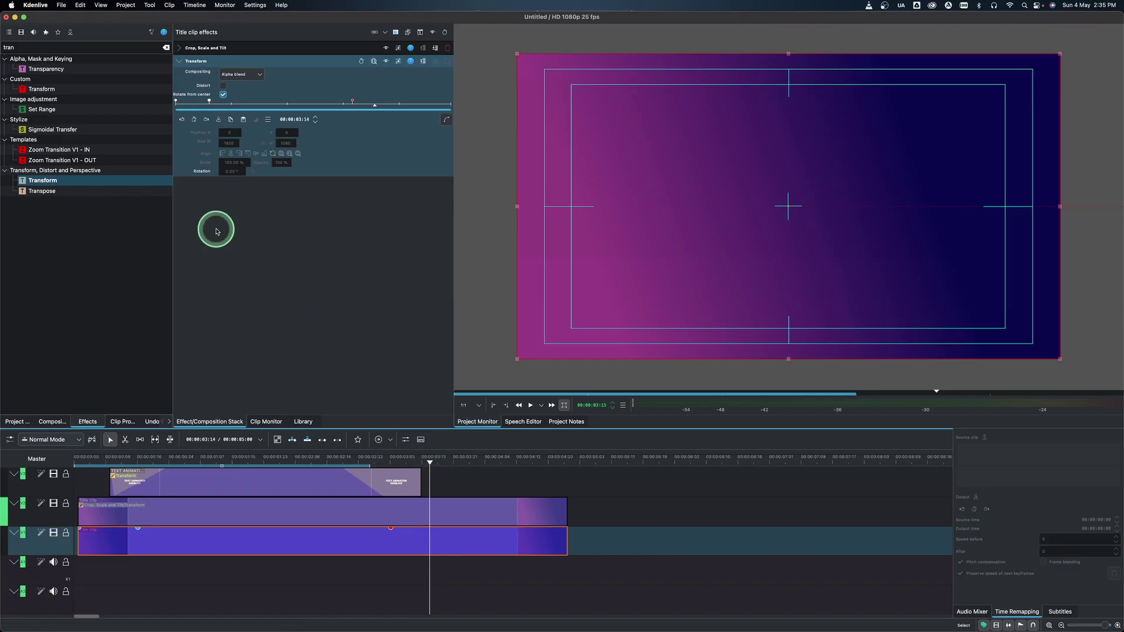
click(195, 123)
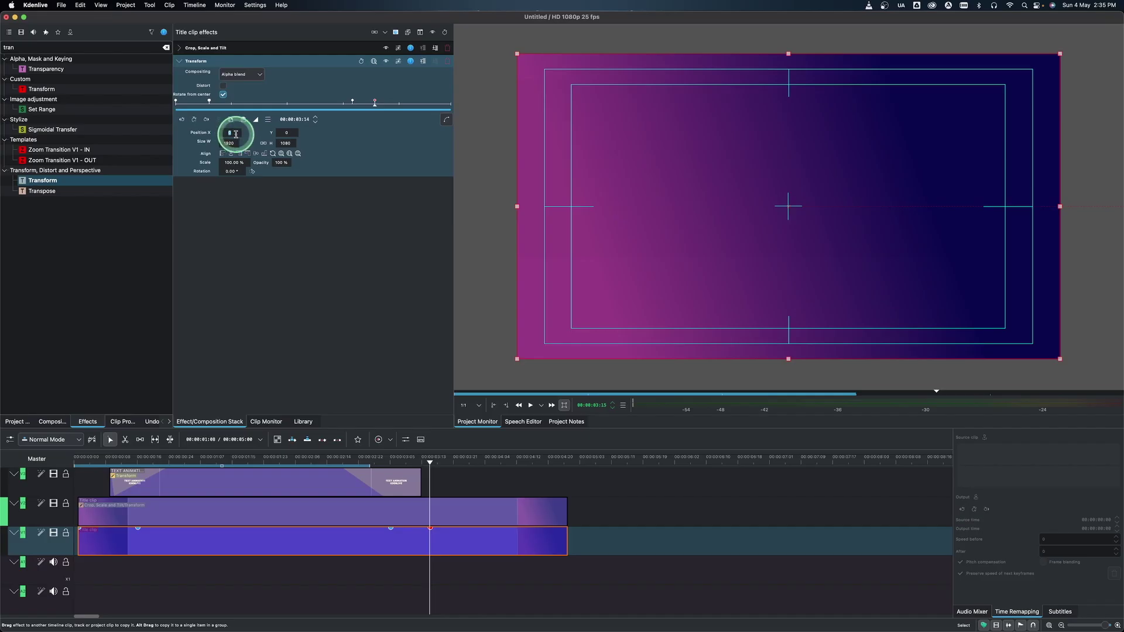
click(233, 130)
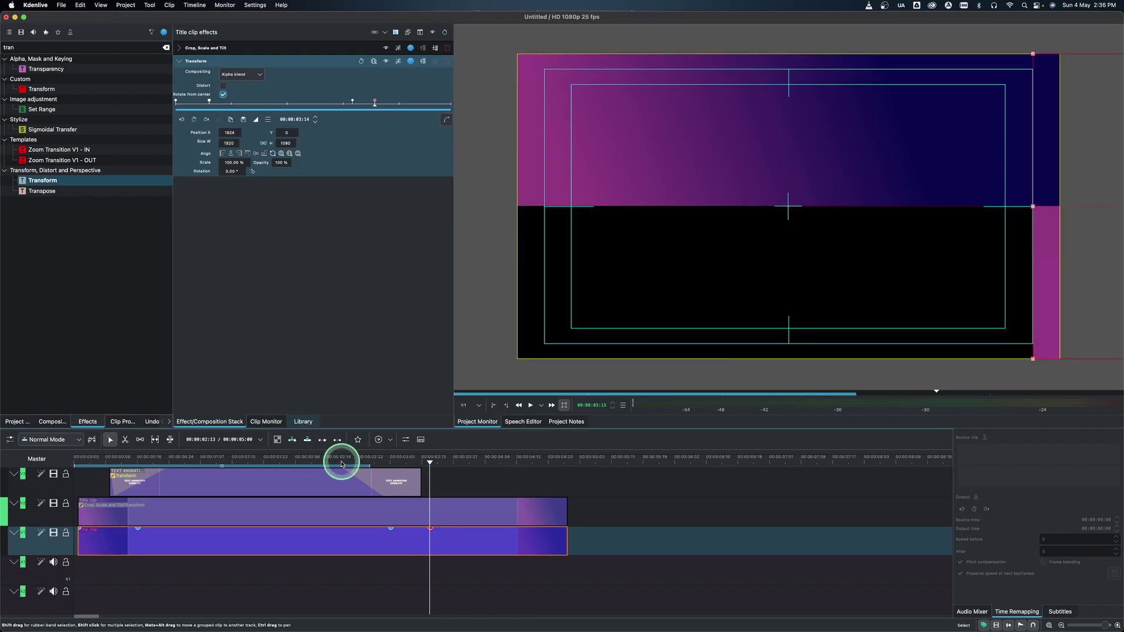
On the upper-track gradient clip, add a Transform keyframe at 00:00:03:14 and set its Position X to -1820
click(430, 510)
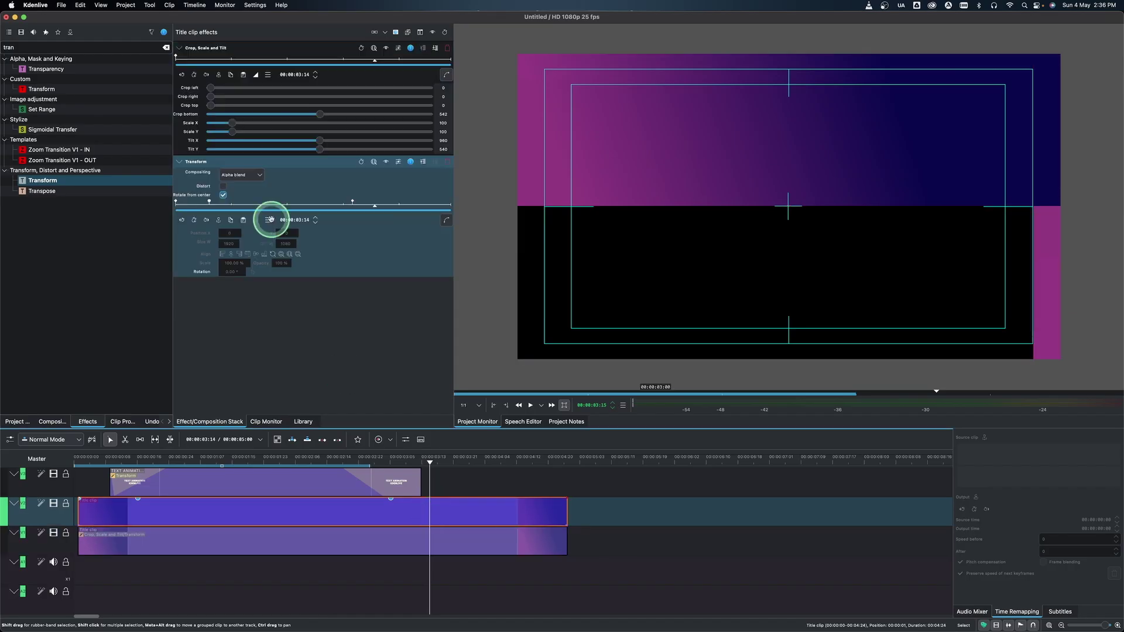
click(194, 220)
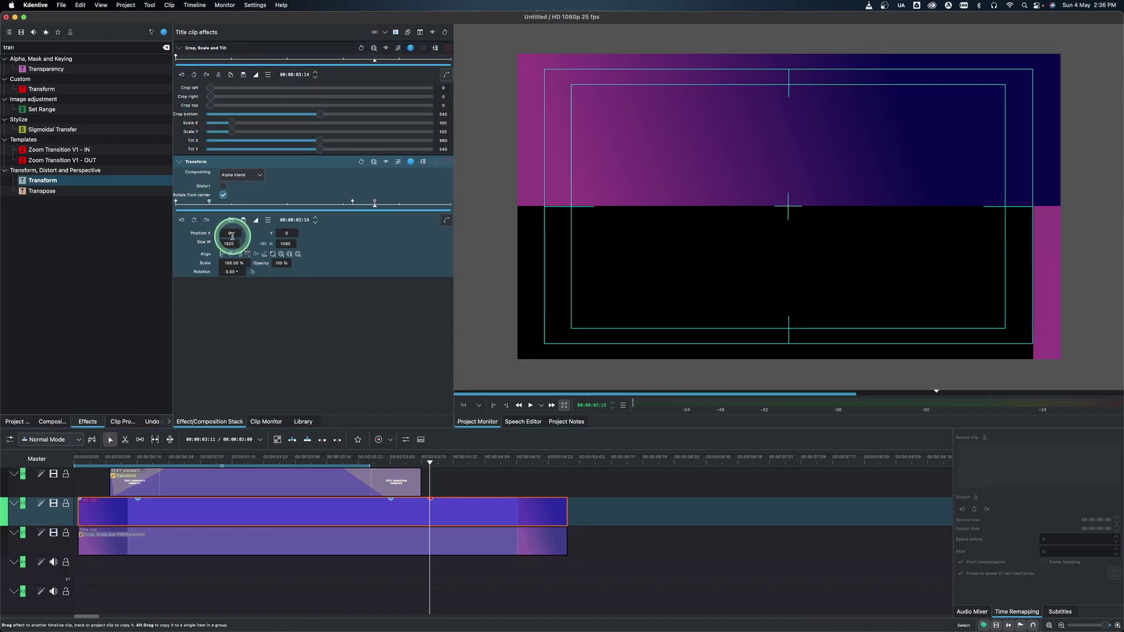
drag(209, 235, 17, 236)
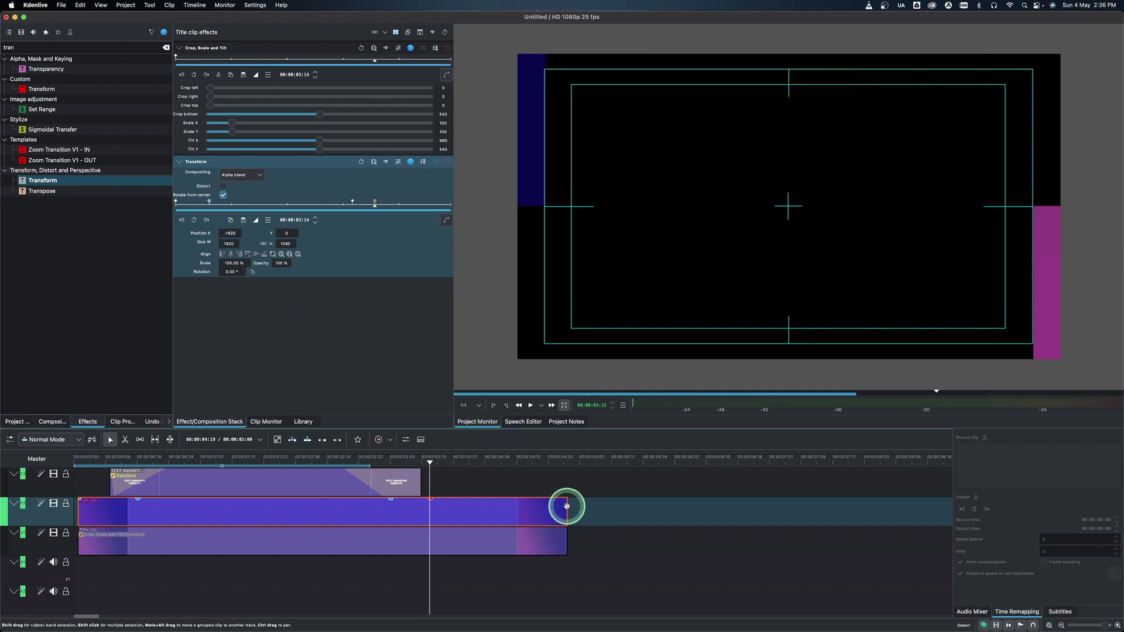
Shorten both gradient clips to end at about 00:00:04:01, and preview the whole intro from the start
drag(567, 509, 476, 511)
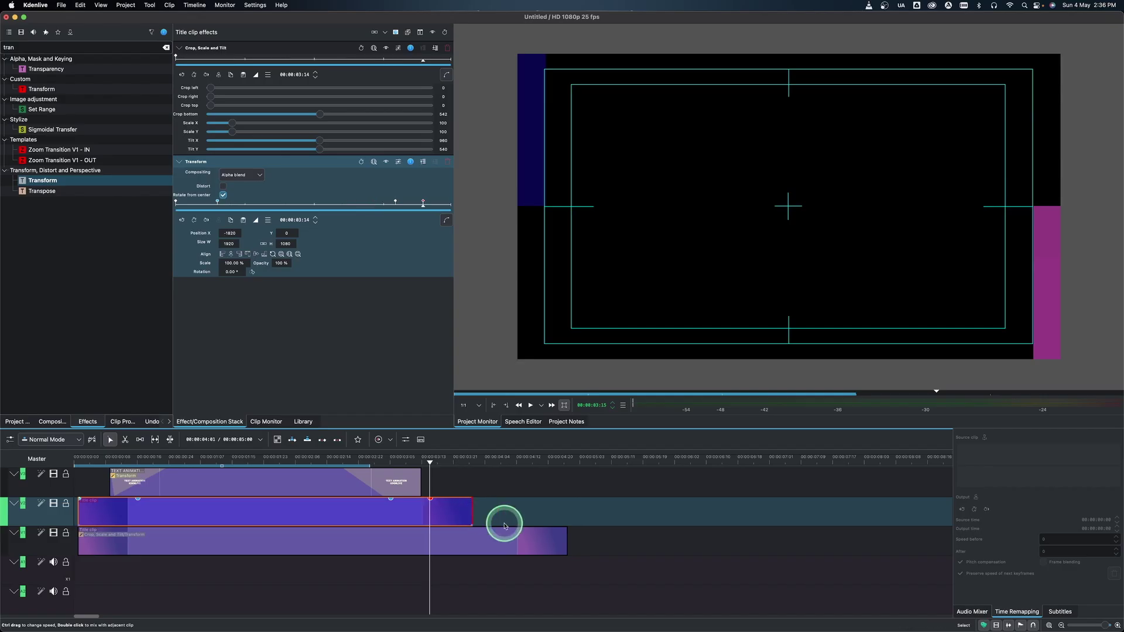
drag(566, 541, 463, 545)
click(79, 461)
click(71, 460)
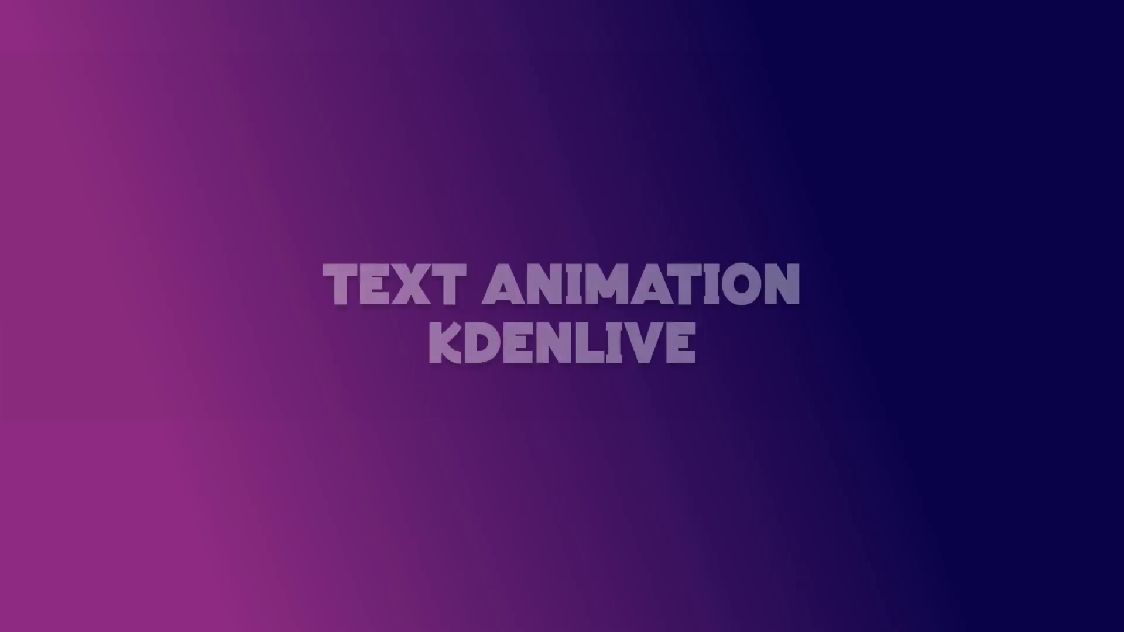
Move the text clip's two fade-out keyframes closer together, just before the three-second mark
click(365, 467)
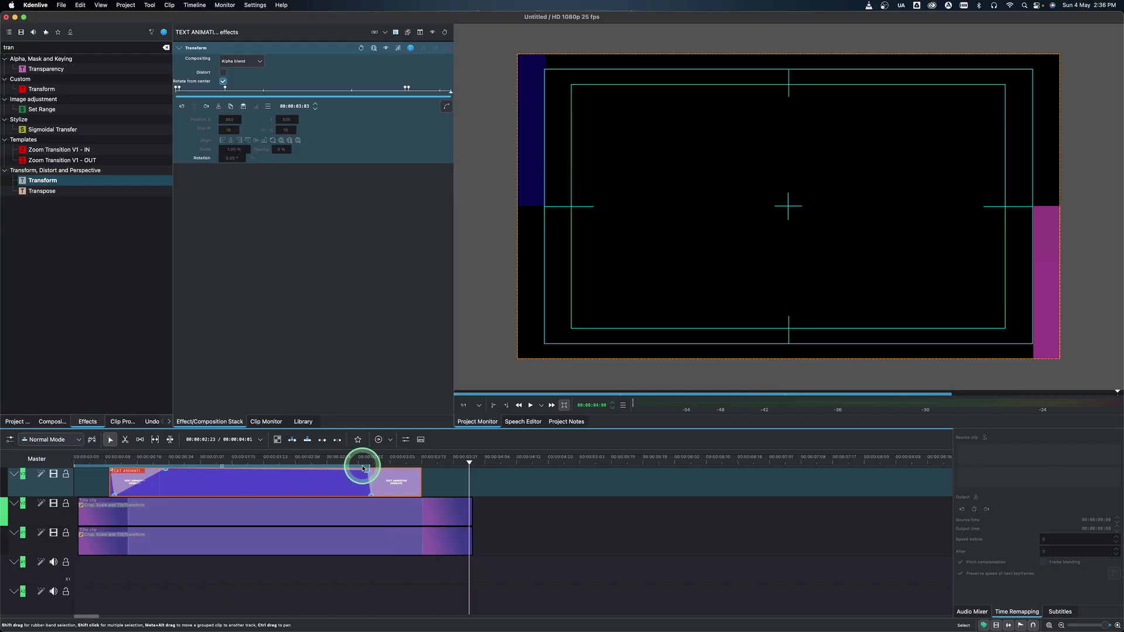